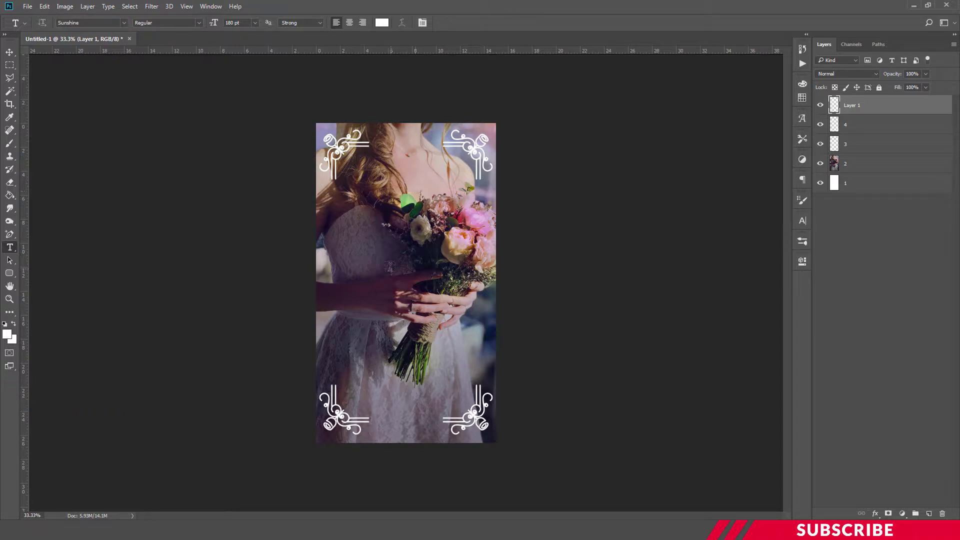
# - Type the groom's name in white script near the bottom of the invitation
pyautogui.click(381, 326)
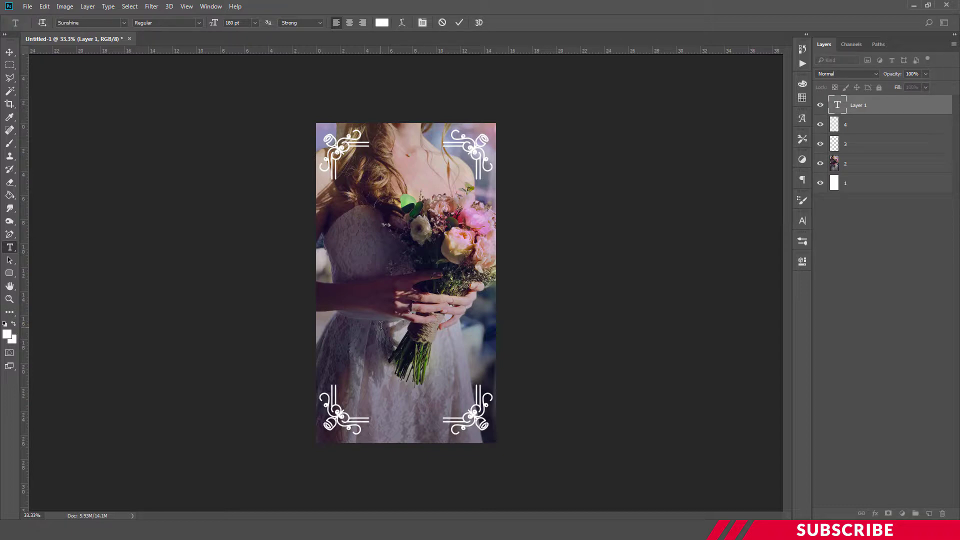
pyautogui.write('John Doe')
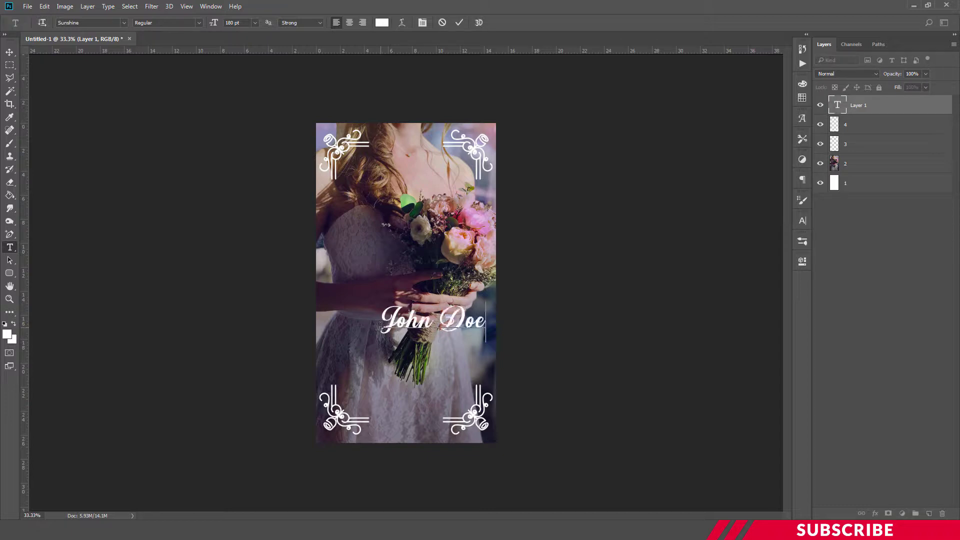
pyautogui.hotkey('ctrl', 'Return')
pyautogui.press('v')
pyautogui.hotkey('ctrl', '+')
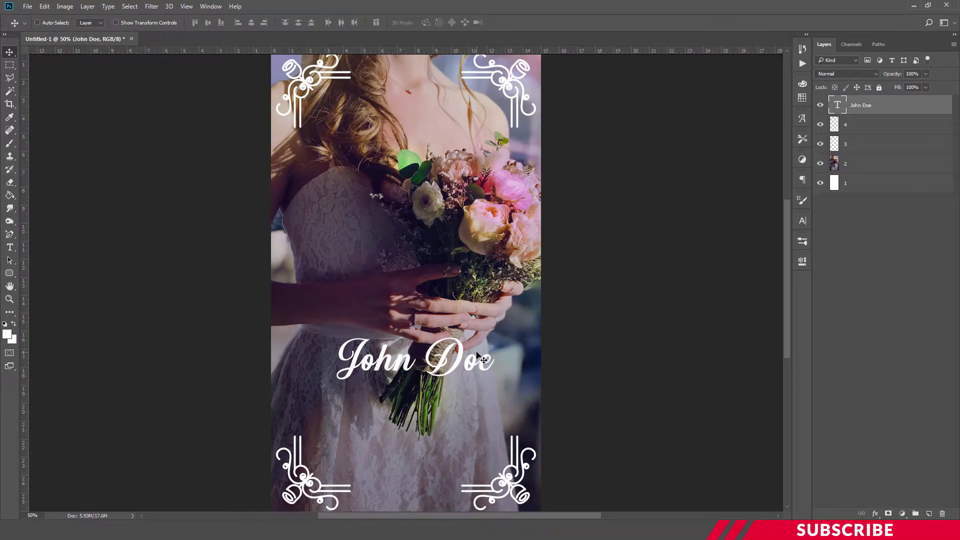
# - Duplicate the name layer, retype it as 'weds' and centre it beneath the name
pyautogui.hotkey('ctrl', 'j')
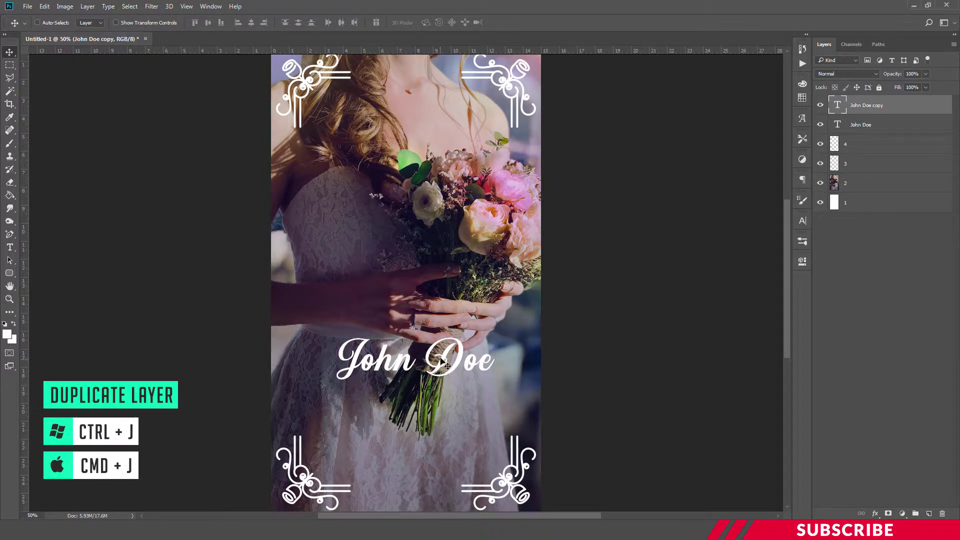
pyautogui.moveTo(445, 364); pyautogui.dragTo(436, 411)
pyautogui.press('t')
pyautogui.click(357, 411)
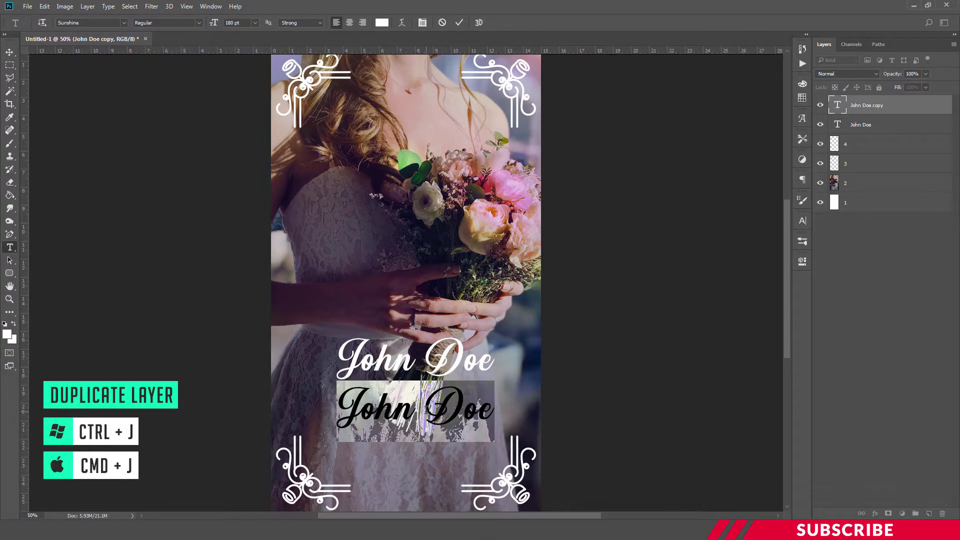
pyautogui.hotkey('ctrl', 'a')
pyautogui.write('weds')
pyautogui.hotkey('ctrl', 'Return')
pyautogui.press('v')
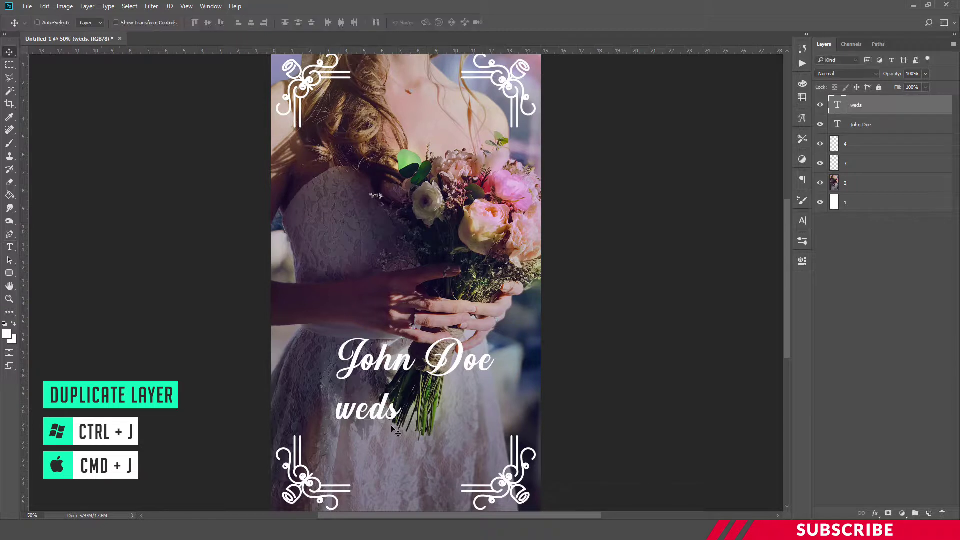
pyautogui.moveTo(380, 423); pyautogui.dragTo(423, 439)
# - Duplicate the 'weds' layer and retype it as the bride's name
pyautogui.hotkey('ctrl', 'j')
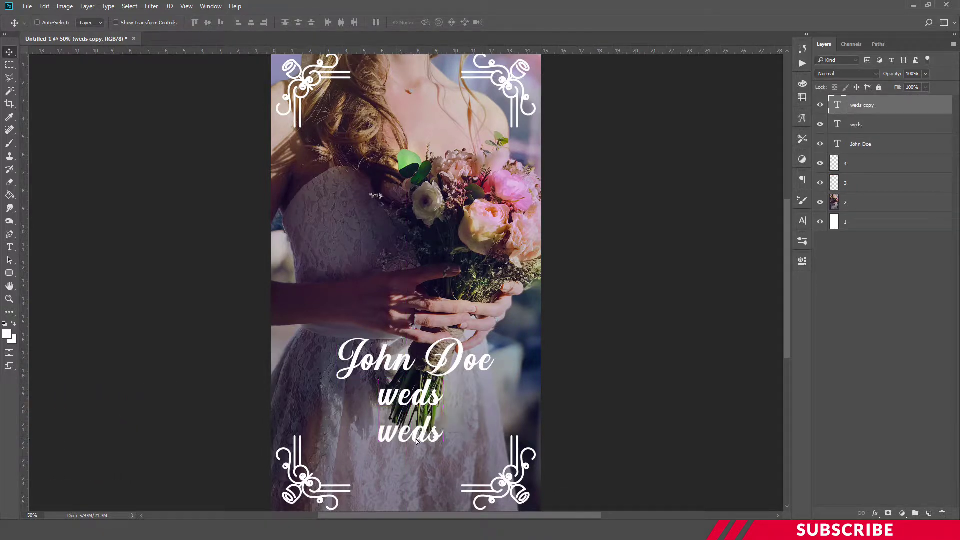
pyautogui.press('t')
pyautogui.click(417, 431)
pyautogui.hotkey('ctrl', 'a')
pyautogui.write('Sara Paul')
pyautogui.hotkey('ctrl', 'Return')
pyautogui.press('v')
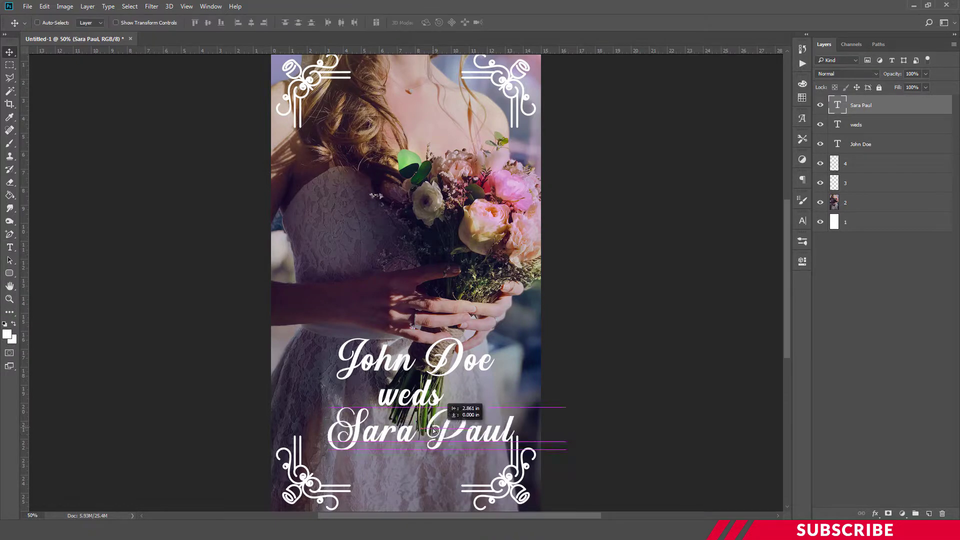
# - Add '24th Dec' as a copied text line centred under the names
pyautogui.hotkey('ctrl', 'j')
pyautogui.moveTo(452, 425); pyautogui.dragTo(452, 460)
pyautogui.press('t')
pyautogui.click(345, 460)
pyautogui.hotkey('ctrl', 'a')
pyautogui.write('24th Dec')
pyautogui.hotkey('ctrl', 'Return')
pyautogui.moveTo(510, 495); pyautogui.dragTo(450, 475)
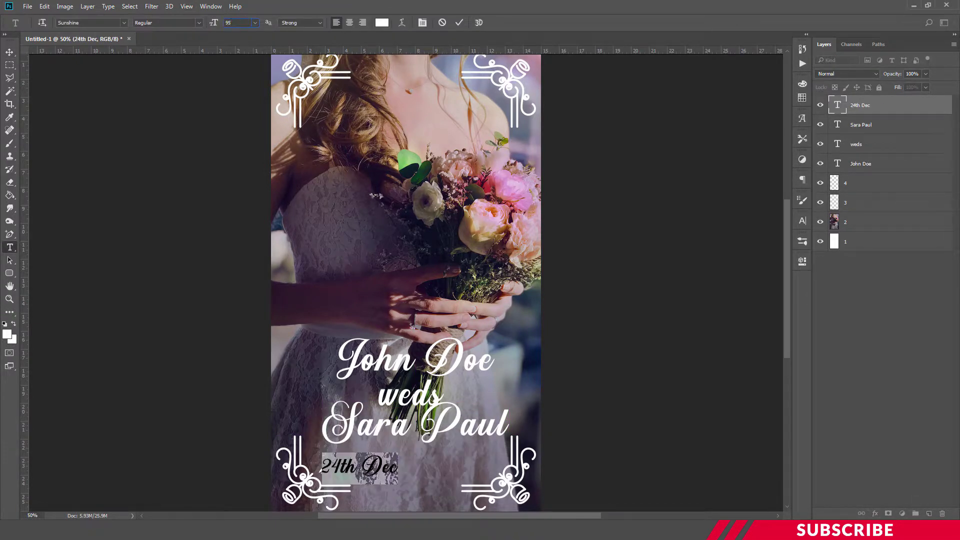
pyautogui.hotkey('ctrl', '-')
pyautogui.hotkey('ctrl', 'z')
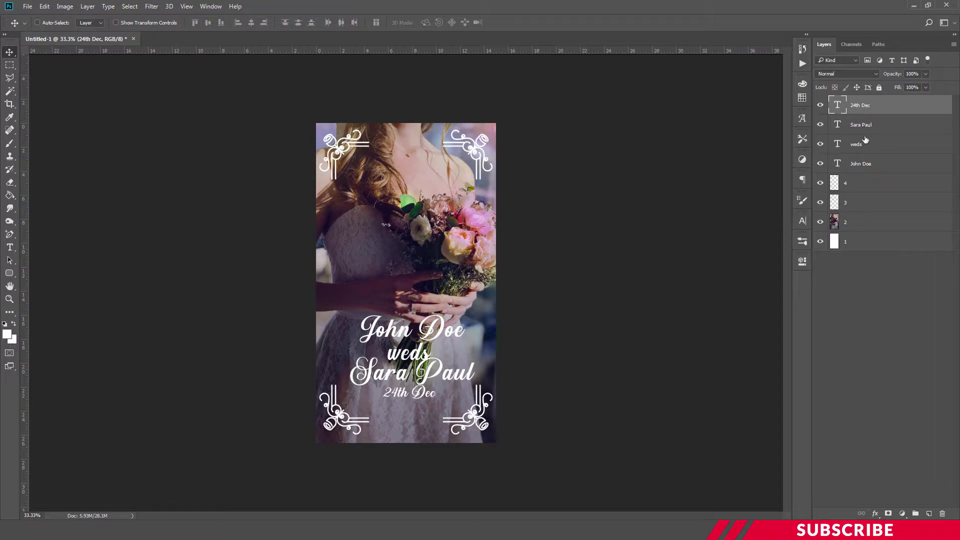
# - Convert the four selected text layers into a single smart object
pyautogui.keyDown('ctrl'); pyautogui.click(861, 126); pyautogui.keyUp('ctrl')
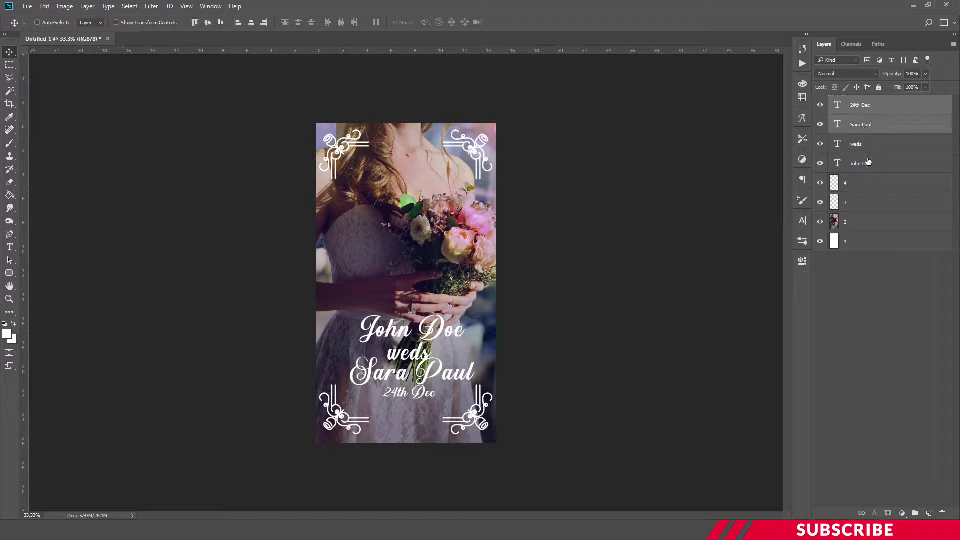
pyautogui.keyDown('ctrl'); pyautogui.click(860, 145); pyautogui.keyUp('ctrl')
pyautogui.keyDown('ctrl'); pyautogui.click(867, 164); pyautogui.keyUp('ctrl')
pyautogui.rightClick(856, 106)
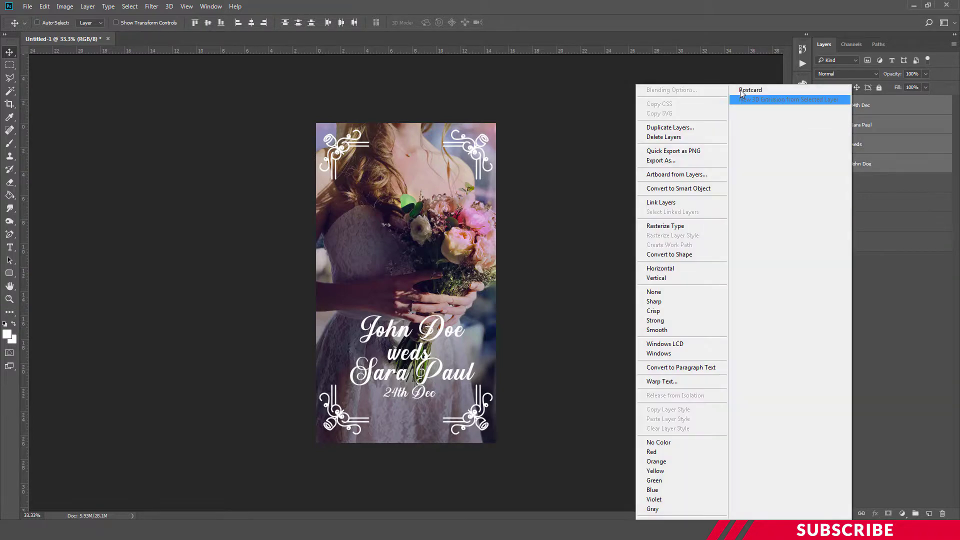
pyautogui.click(694, 189)
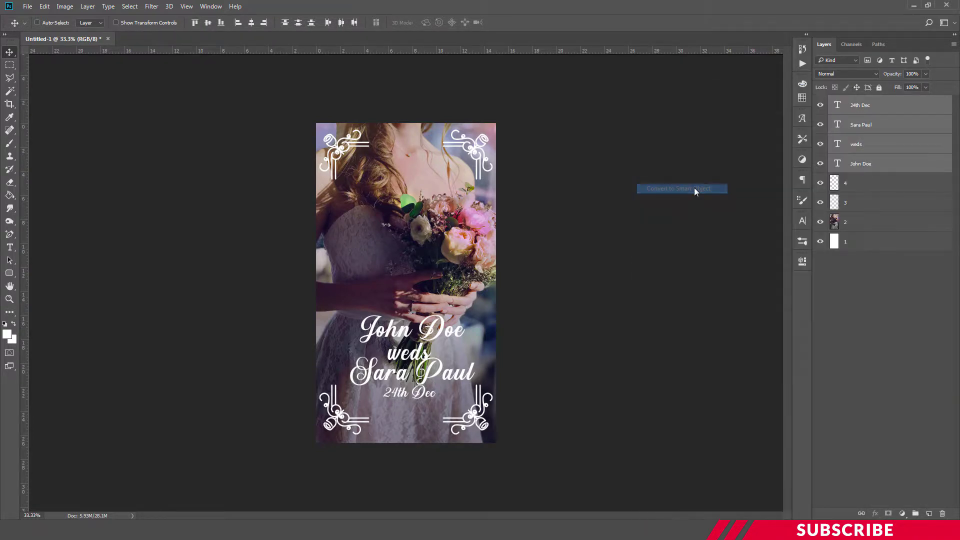
# - Rename the new smart object layer to '5'
pyautogui.doubleClick(856, 105)
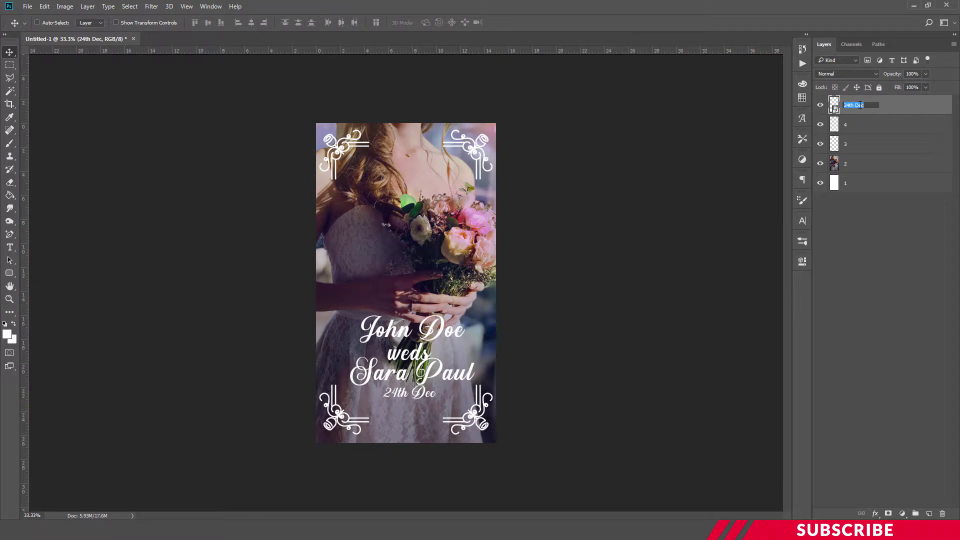
pyautogui.write('5')
pyautogui.press('Return')
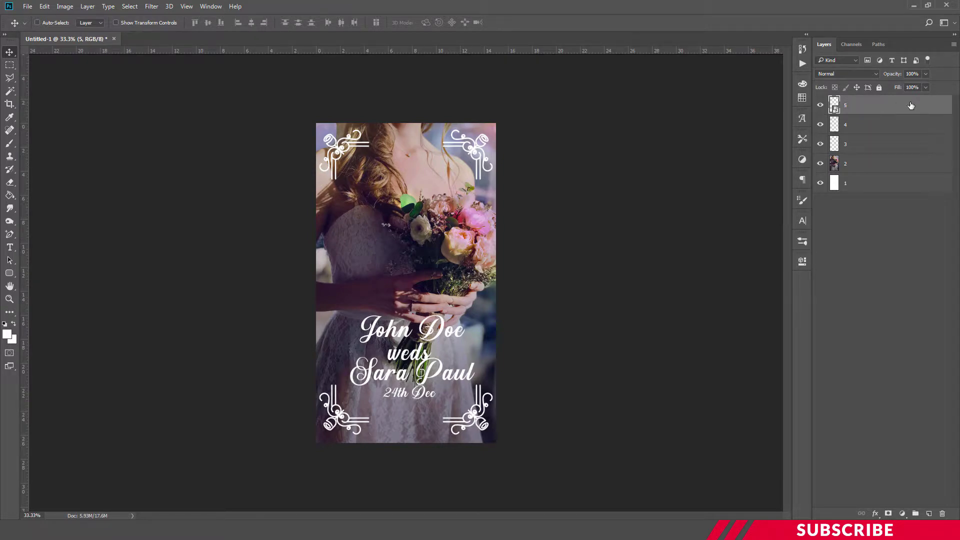
pyautogui.click(211, 6)
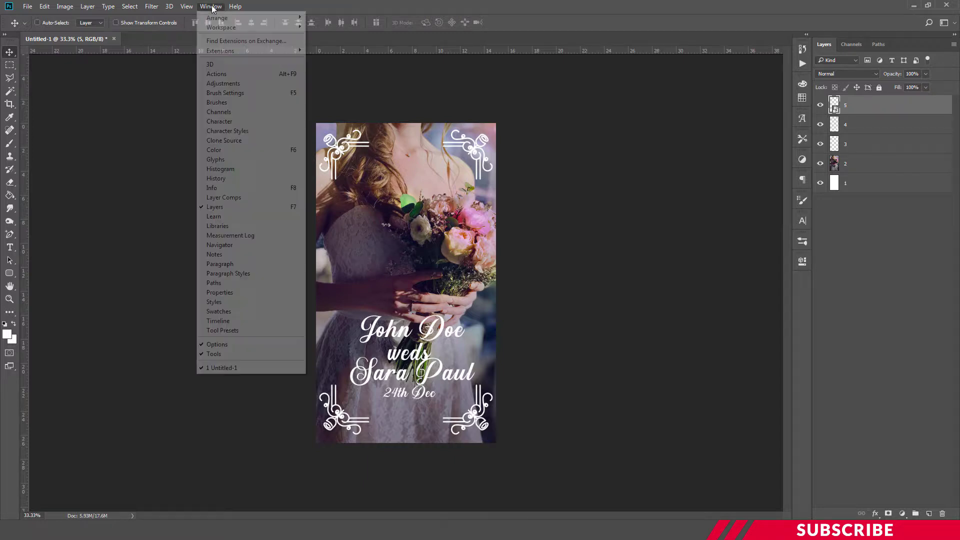
# - Open the Timeline panel and create a video timeline from the layers
pyautogui.click(241, 321)
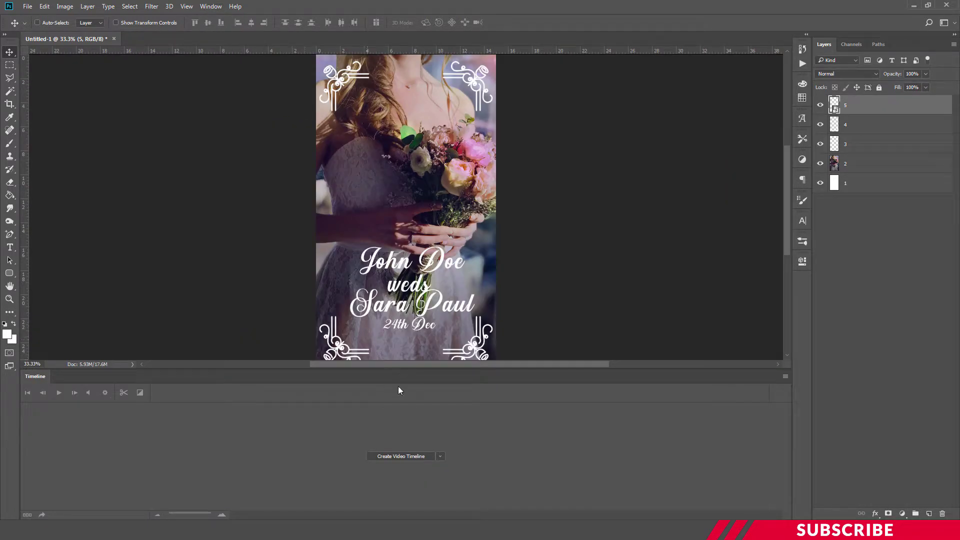
pyautogui.click(441, 456)
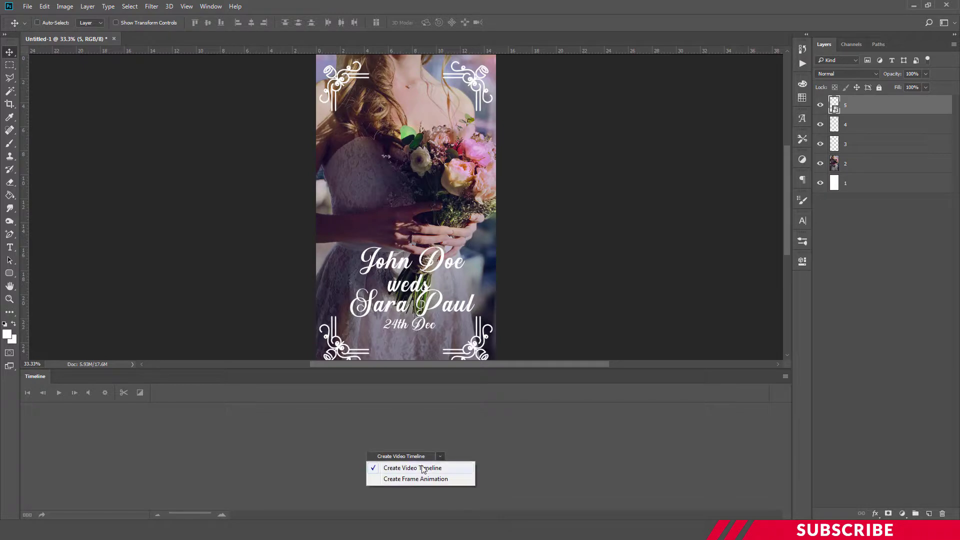
pyautogui.click(421, 465)
pyautogui.click(412, 458)
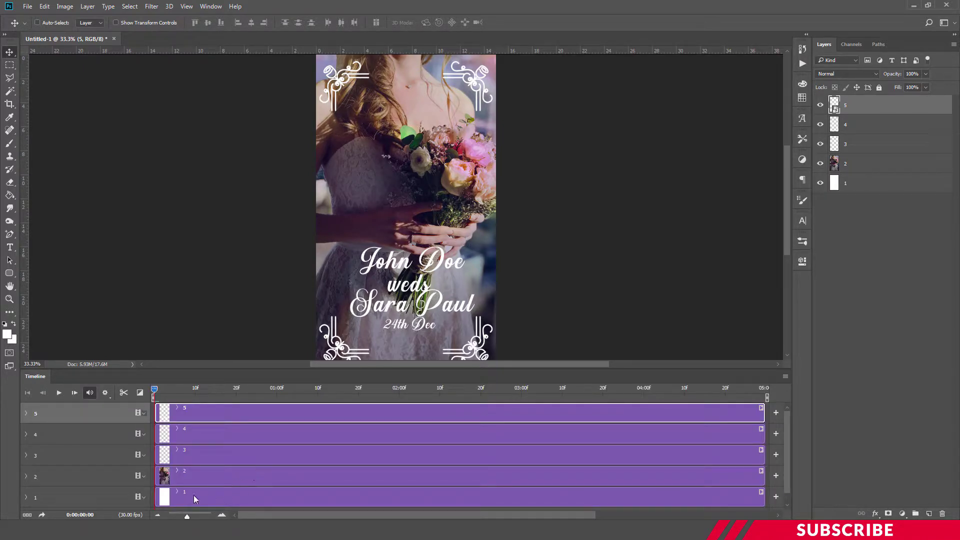
# - Zoom the timeline out and stretch background layer 1's clip to end at 10:00
pyautogui.click(158, 516)
pyautogui.click(158, 515)
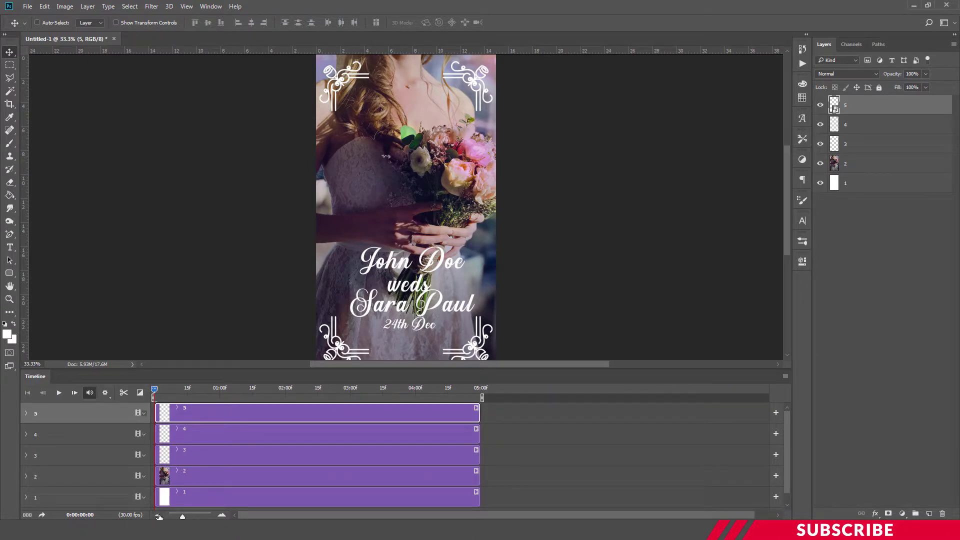
pyautogui.click(476, 496)
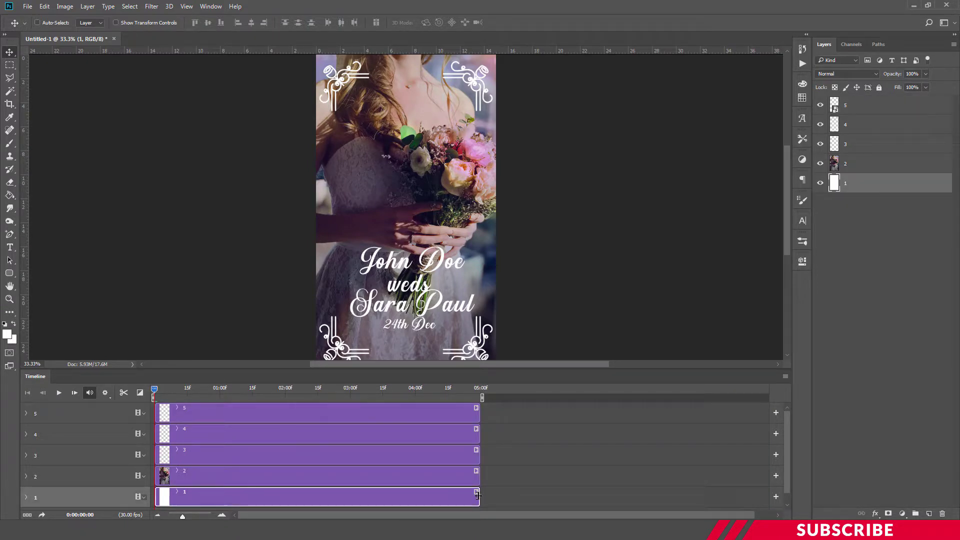
pyautogui.moveTo(477, 495); pyautogui.dragTo(761, 495)
pyautogui.moveTo(590, 495); pyautogui.dragTo(598, 494)
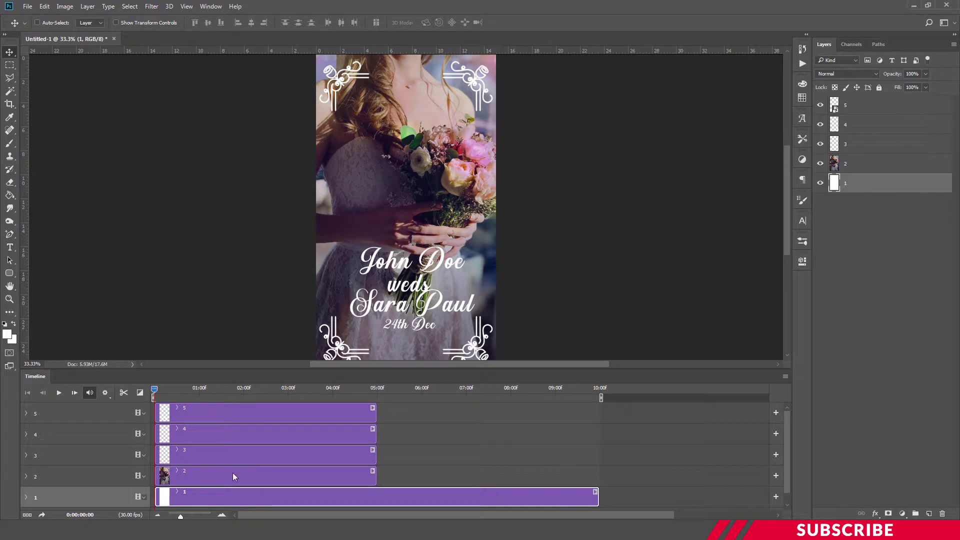
pyautogui.click(232, 476)
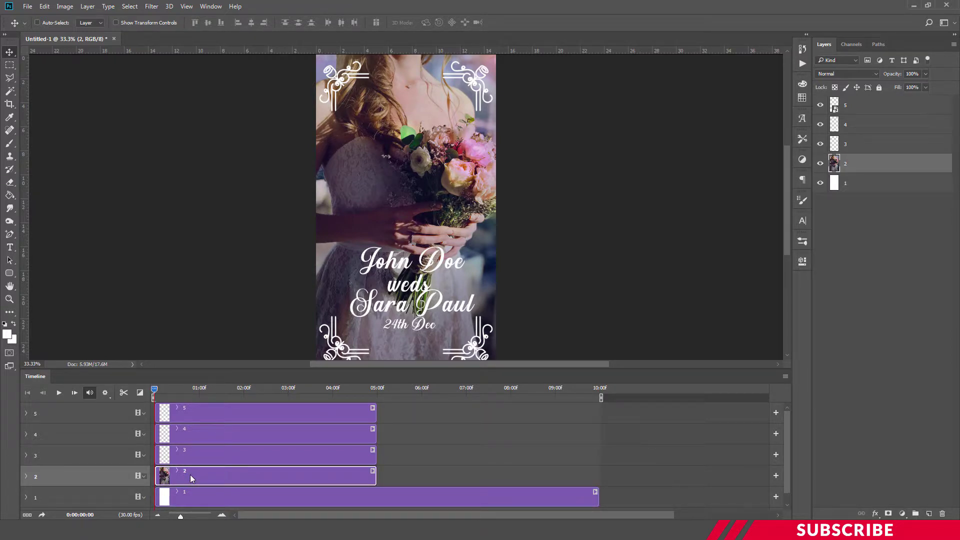
# - Delay the layer 2 photo clip's start slightly and extend it to 10 seconds
pyautogui.moveTo(190, 475)
pyautogui.mouseDown()
pyautogui.moveTo(225, 475)
pyautogui.moveTo(202, 473)
pyautogui.mouseUp()
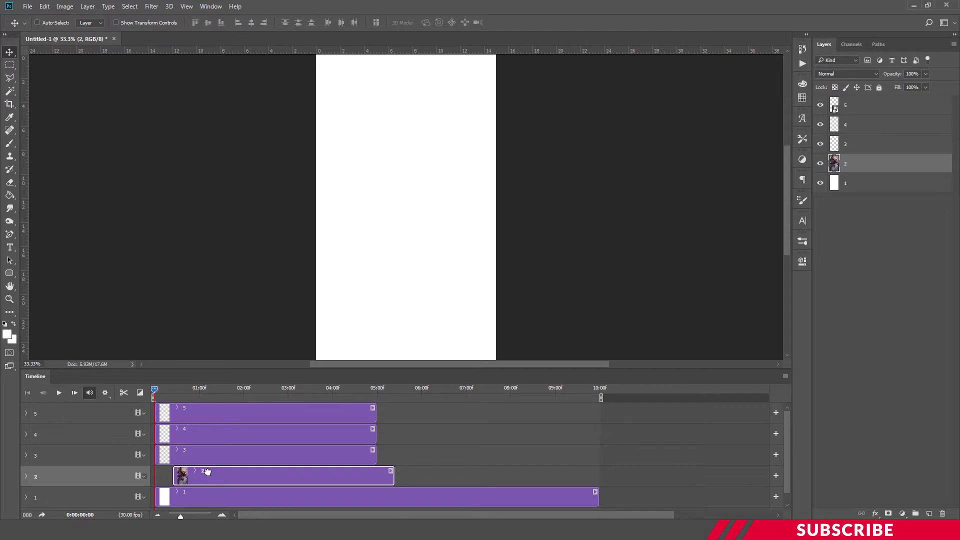
pyautogui.moveTo(168, 393); pyautogui.dragTo(173, 393)
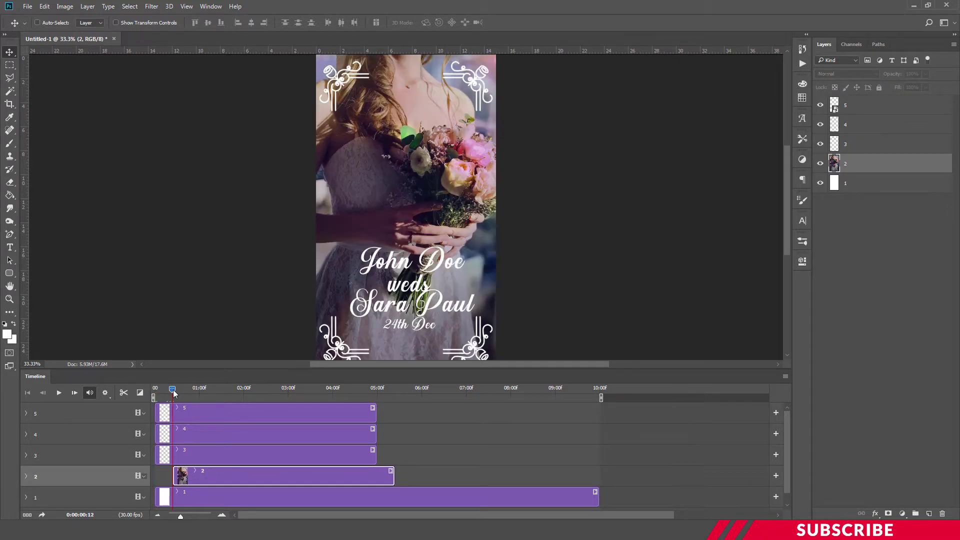
pyautogui.moveTo(192, 475)
pyautogui.mouseDown()
pyautogui.moveTo(213, 473)
pyautogui.moveTo(191, 471)
pyautogui.mouseUp()
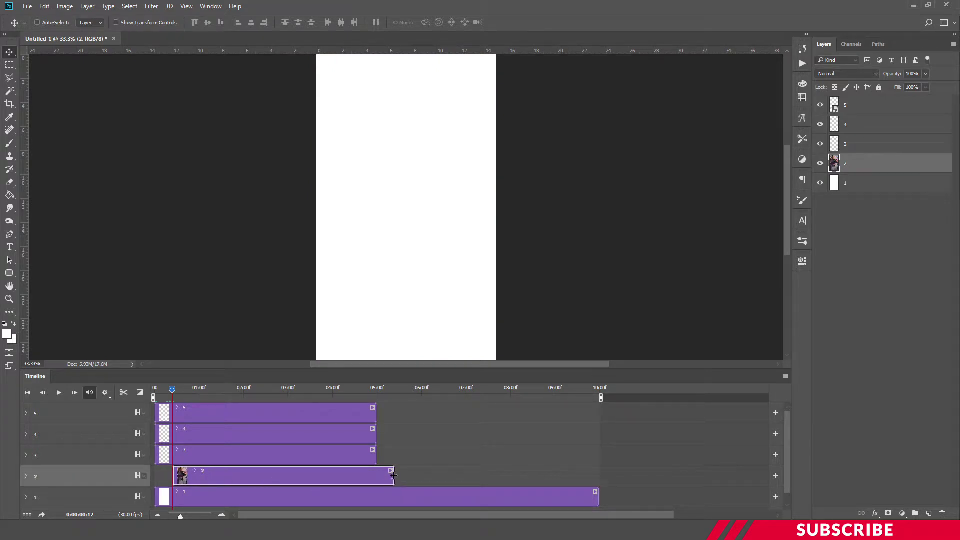
pyautogui.moveTo(393, 475); pyautogui.dragTo(598, 475)
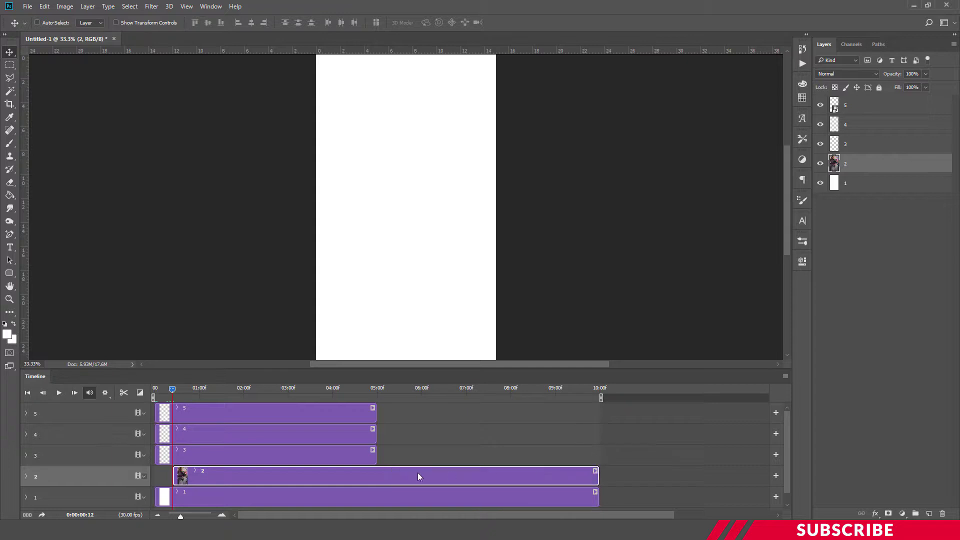
# - Add a Fade transition to the start of the photo clip
pyautogui.click(142, 394)
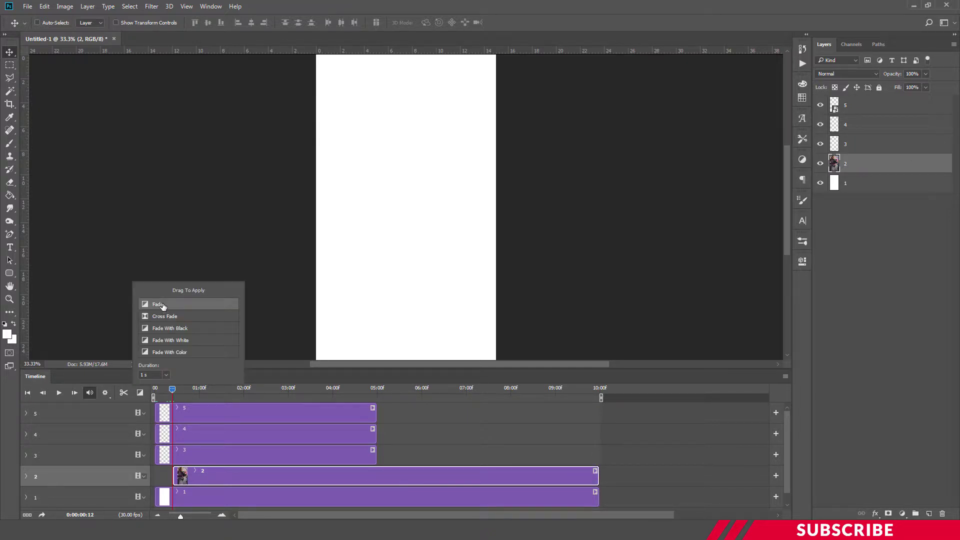
pyautogui.moveTo(162, 306); pyautogui.dragTo(230, 482)
pyautogui.click(257, 473)
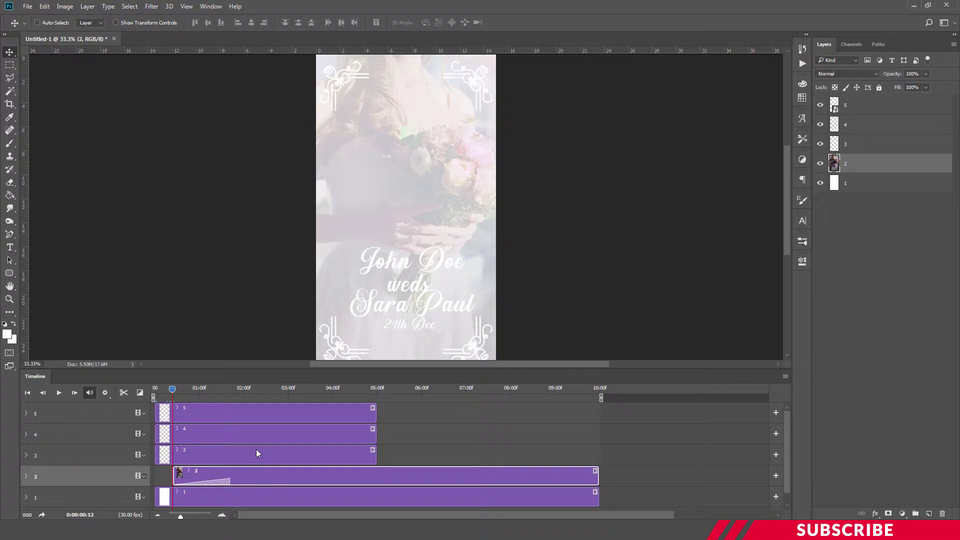
# - Set layer 3's top ornaments clip to start at 02:00 and run to 10:00
pyautogui.click(256, 453)
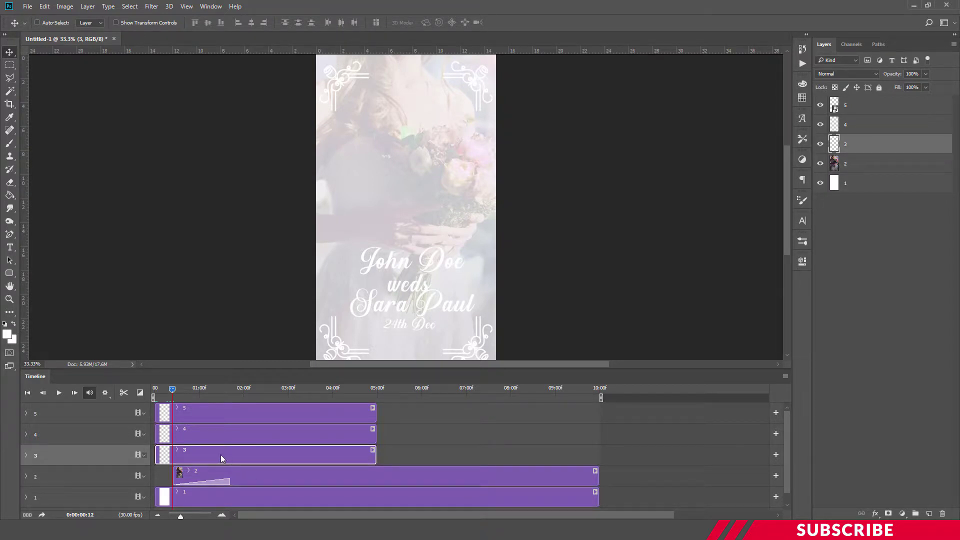
pyautogui.moveTo(207, 453); pyautogui.dragTo(289, 454)
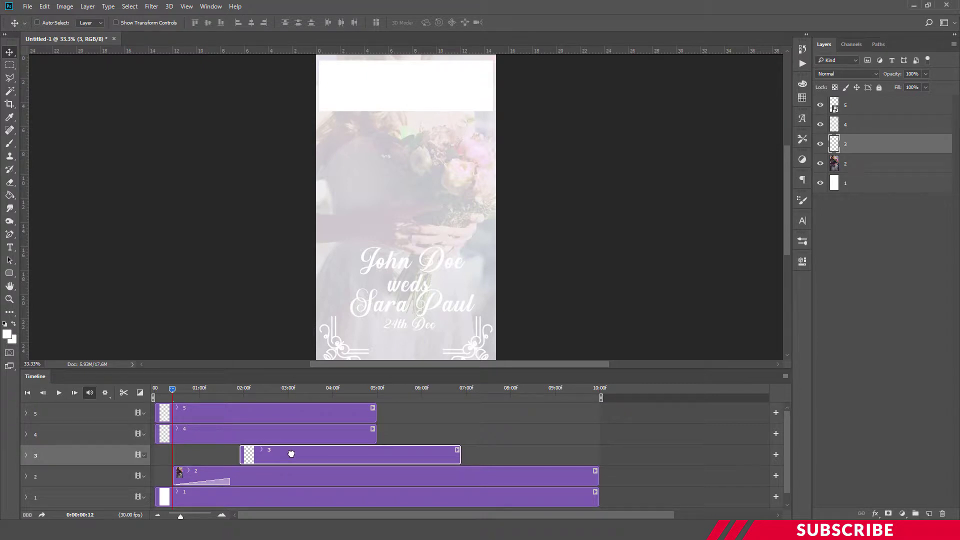
pyautogui.click(244, 391)
pyautogui.press('Left')
pyautogui.press('Left')
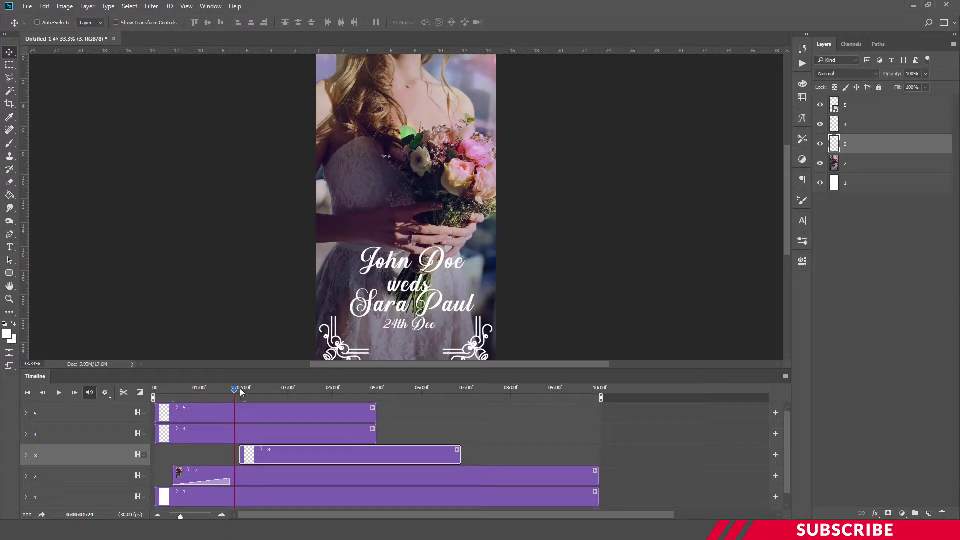
pyautogui.click(245, 392)
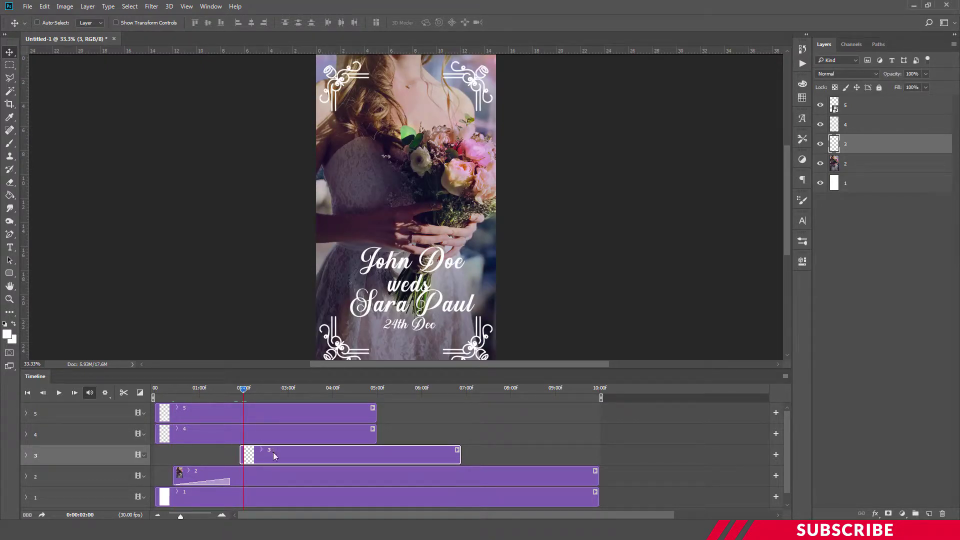
pyautogui.moveTo(250, 454)
pyautogui.mouseDown()
pyautogui.moveTo(267, 453)
pyautogui.moveTo(254, 452)
pyautogui.mouseUp()
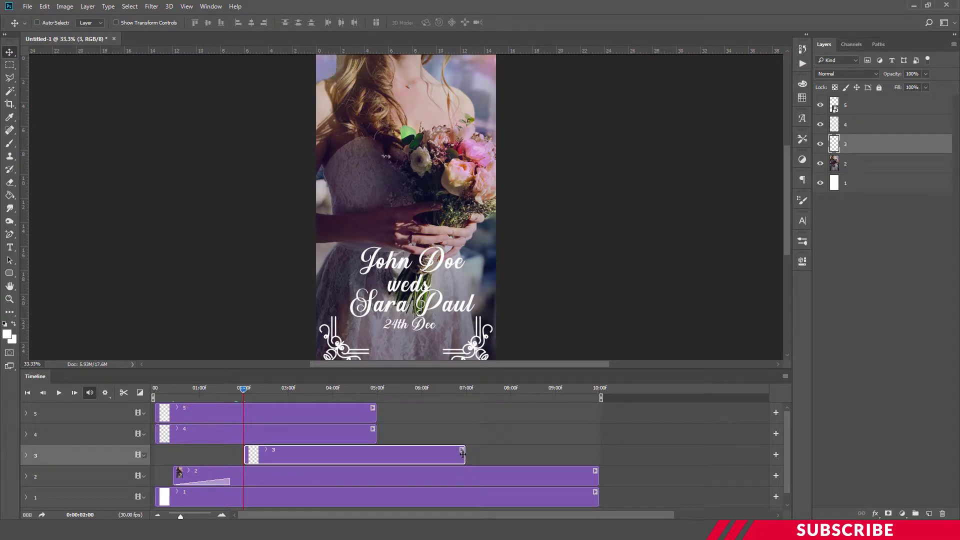
pyautogui.moveTo(462, 453); pyautogui.dragTo(598, 453)
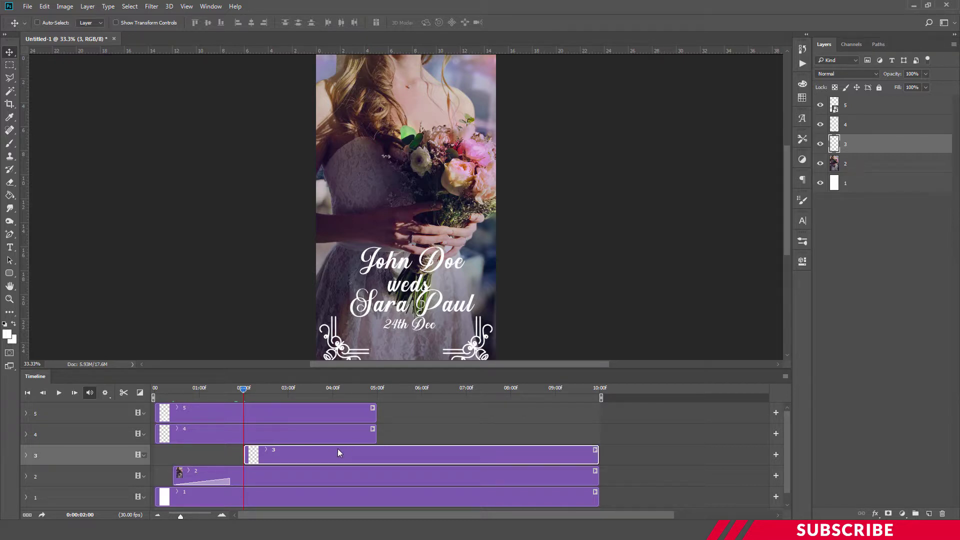
pyautogui.moveTo(242, 390); pyautogui.dragTo(266, 391)
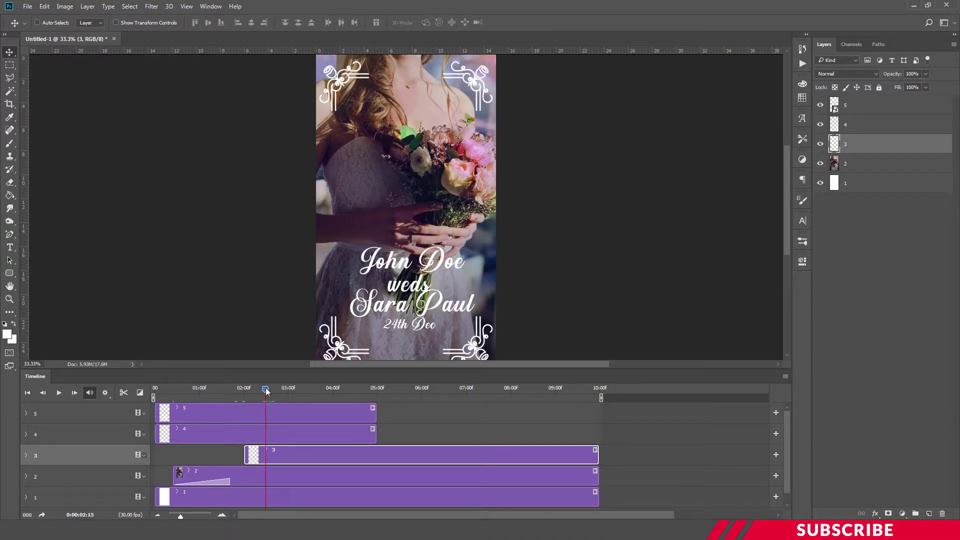
# - Convert ornament layers 3 and 4 into smart objects via Convert to Smart Object
pyautogui.click(26, 455)
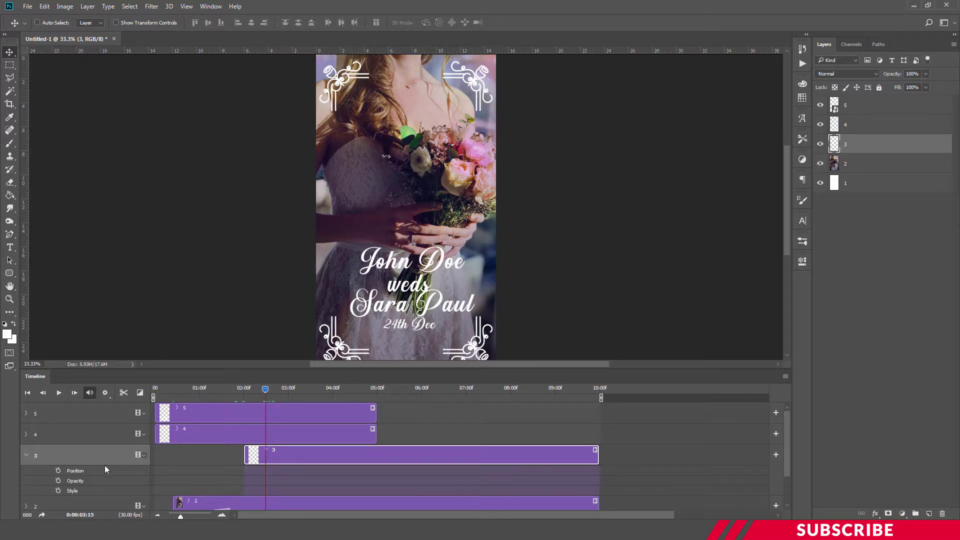
pyautogui.click(26, 455)
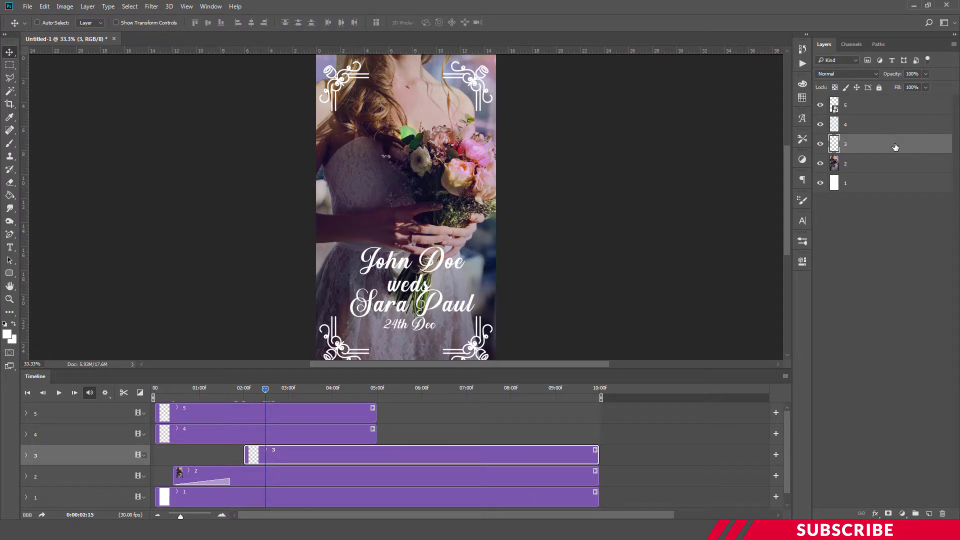
pyautogui.rightClick(853, 147)
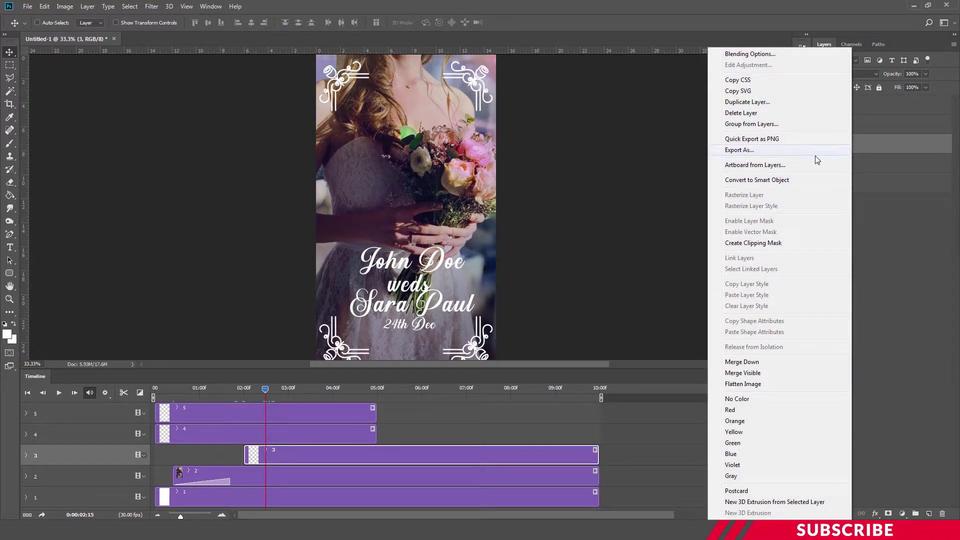
pyautogui.click(782, 180)
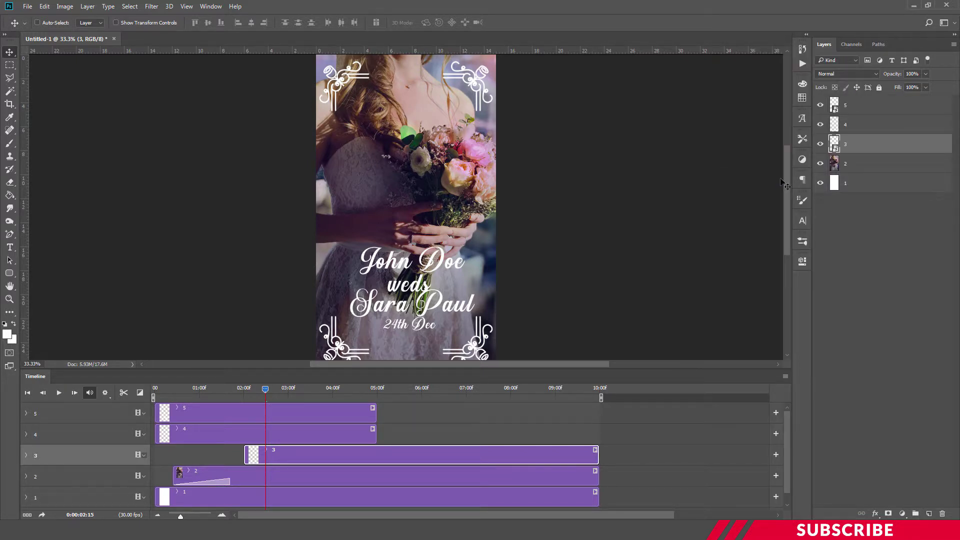
pyautogui.click(839, 125)
pyautogui.rightClick(839, 125)
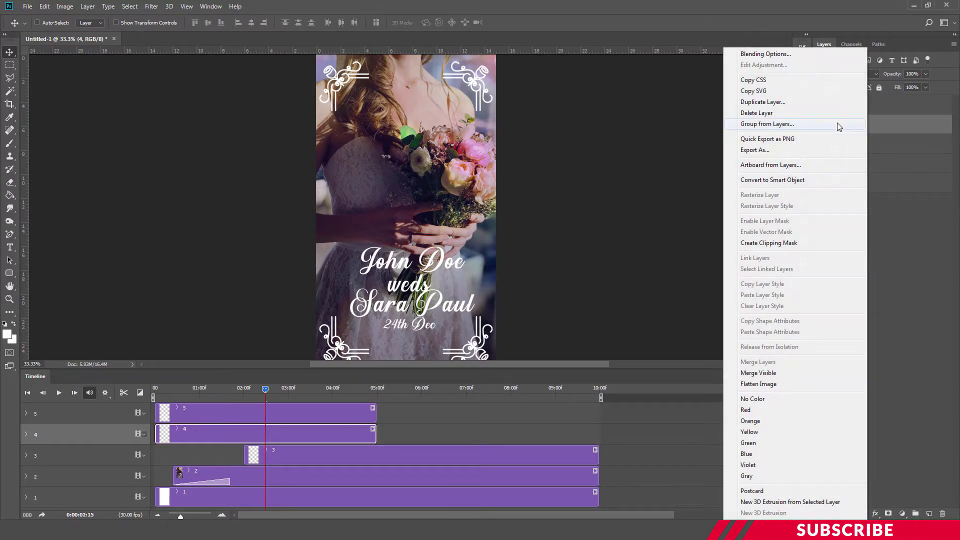
pyautogui.click(781, 181)
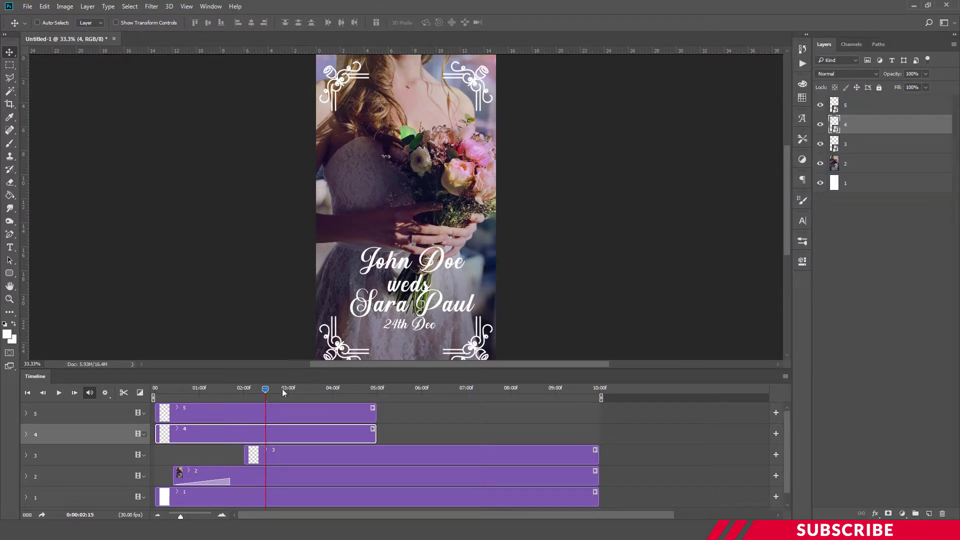
# - Keyframe layer 3's Transform so the top ornaments slide down from above the page after 02:00
pyautogui.click(26, 456)
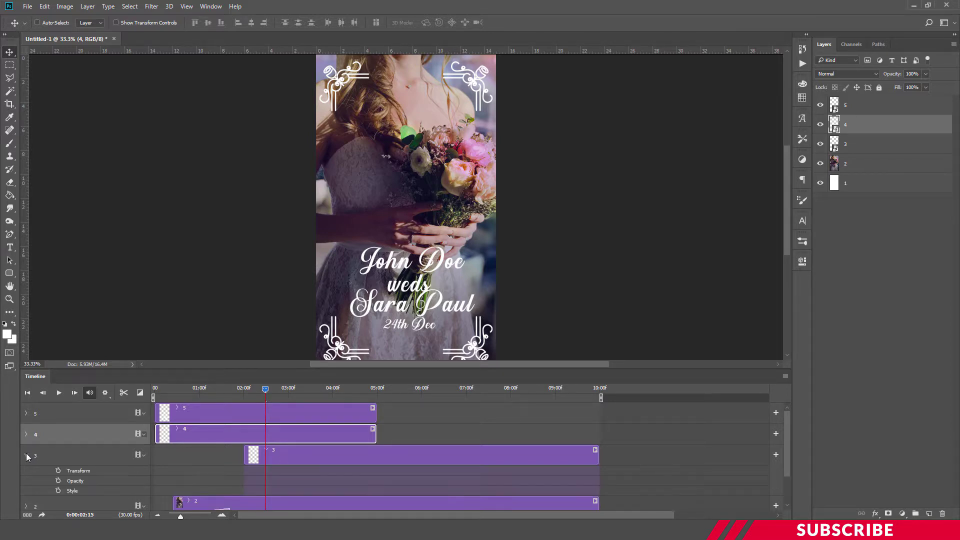
pyautogui.click(58, 471)
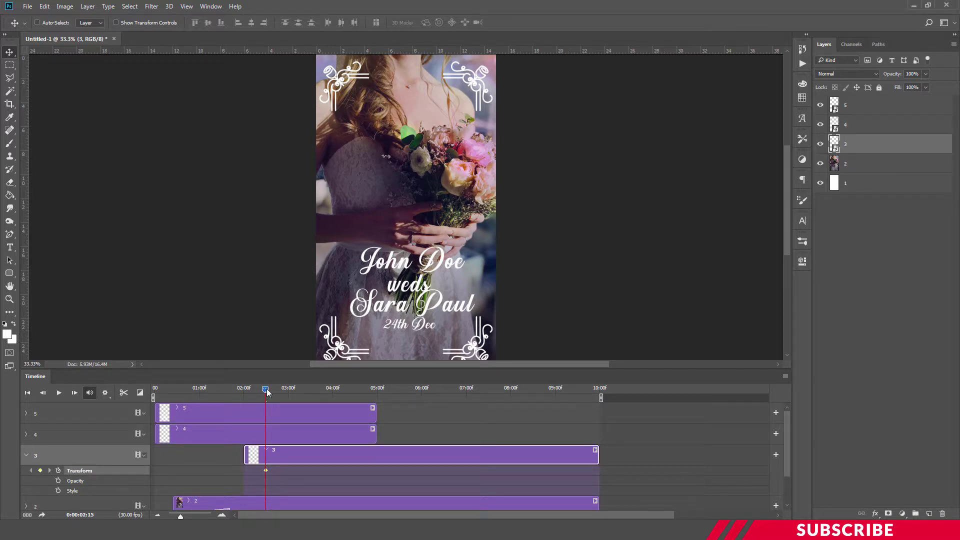
pyautogui.moveTo(267, 392); pyautogui.dragTo(244, 389)
pyautogui.hotkey('ctrl', '-')
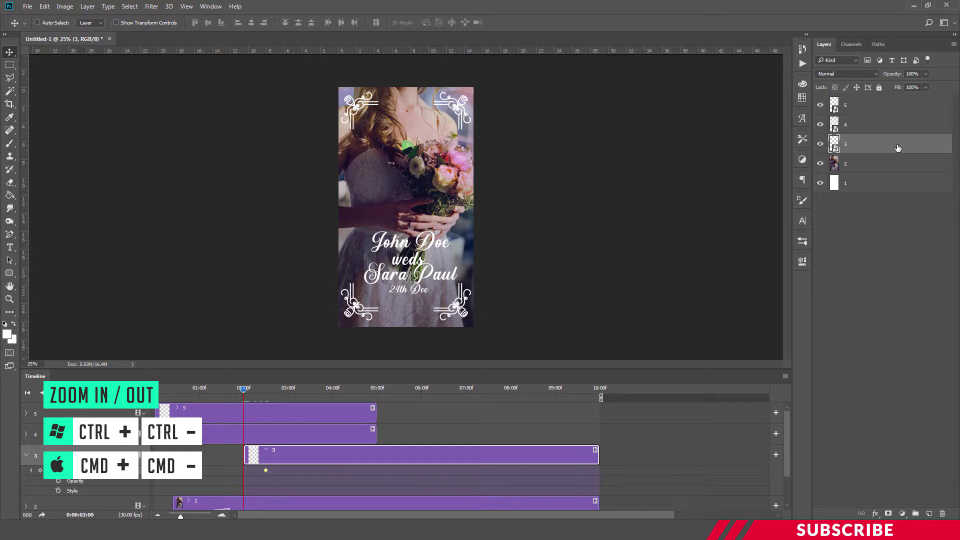
pyautogui.press('ctrl')
pyautogui.hotkey('ctrl', 't')
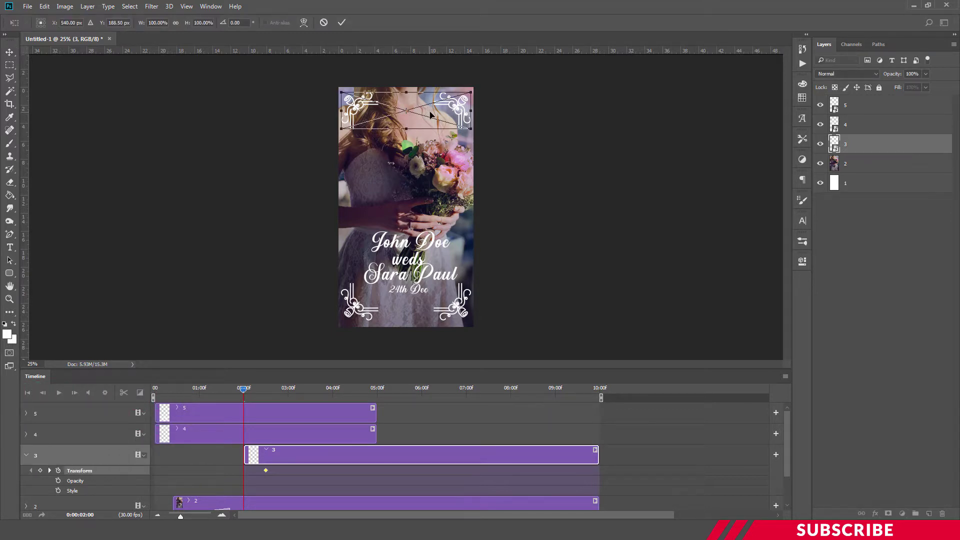
pyautogui.moveTo(430, 115); pyautogui.dragTo(430, 69)
pyautogui.press('Return')
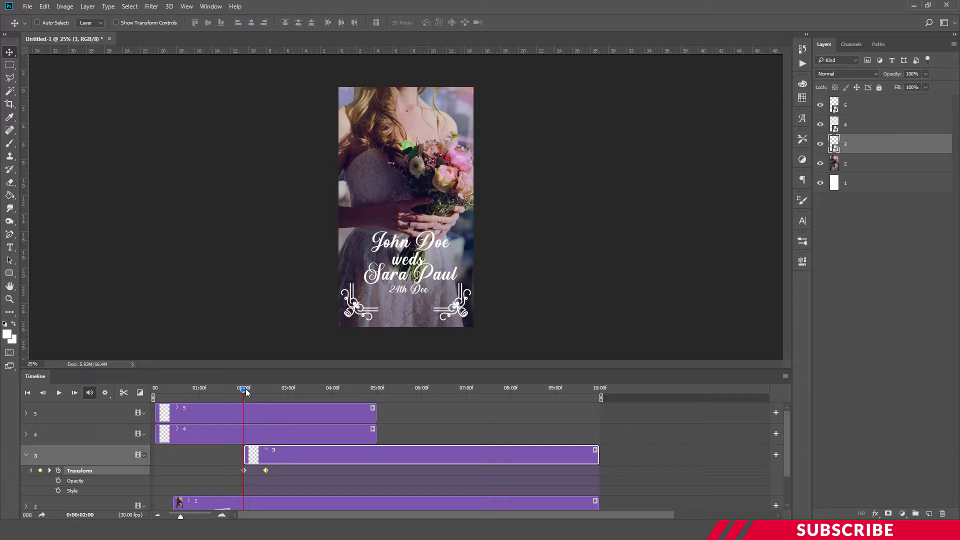
pyautogui.moveTo(245, 388); pyautogui.dragTo(287, 391)
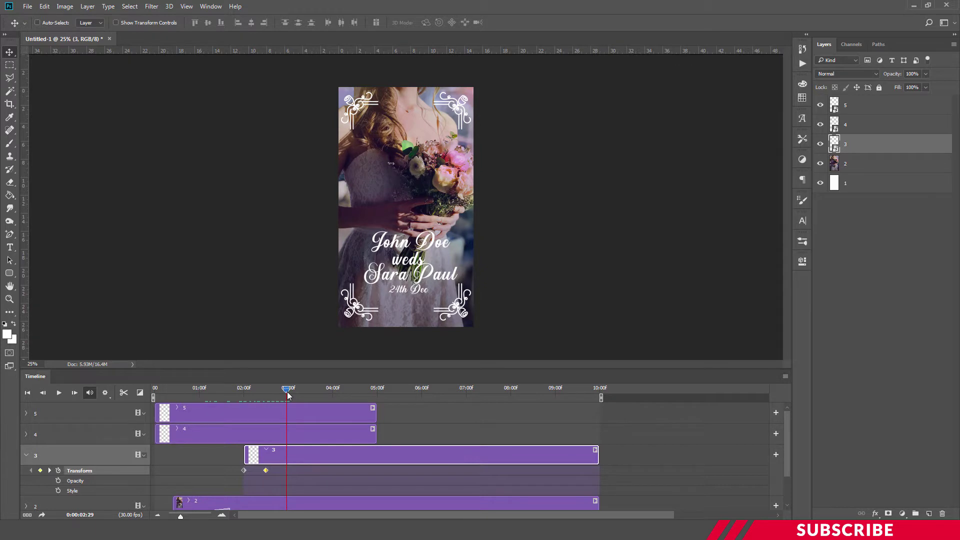
# - Move layer 4's bottom ornaments clip to start at 02:00 and extend it to 10:00
pyautogui.click(210, 433)
pyautogui.moveTo(205, 434); pyautogui.dragTo(296, 431)
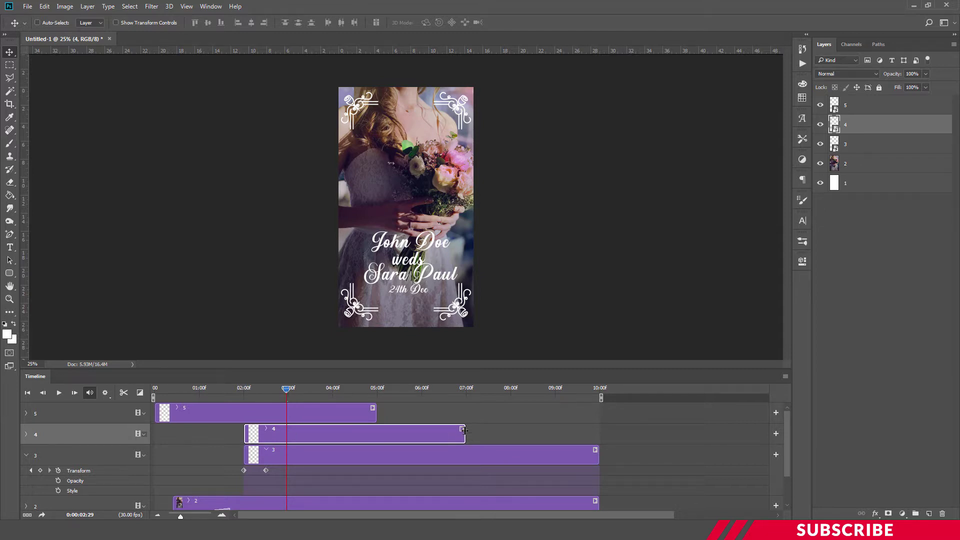
pyautogui.moveTo(464, 433); pyautogui.dragTo(598, 433)
pyautogui.moveTo(290, 393); pyautogui.dragTo(267, 390)
# - Keyframe layer 4's Transform so the bottom ornaments rise from below the page from 02:01
pyautogui.click(24, 434)
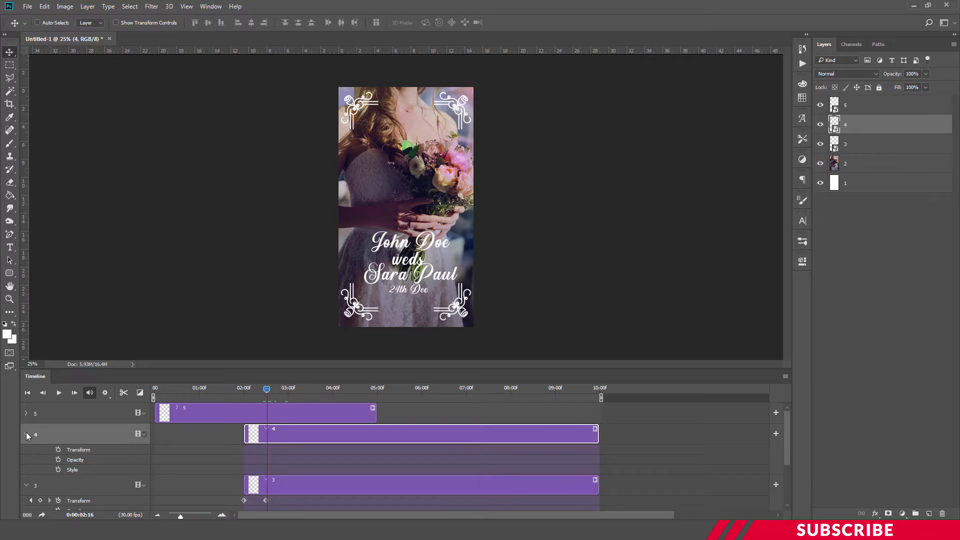
pyautogui.click(58, 450)
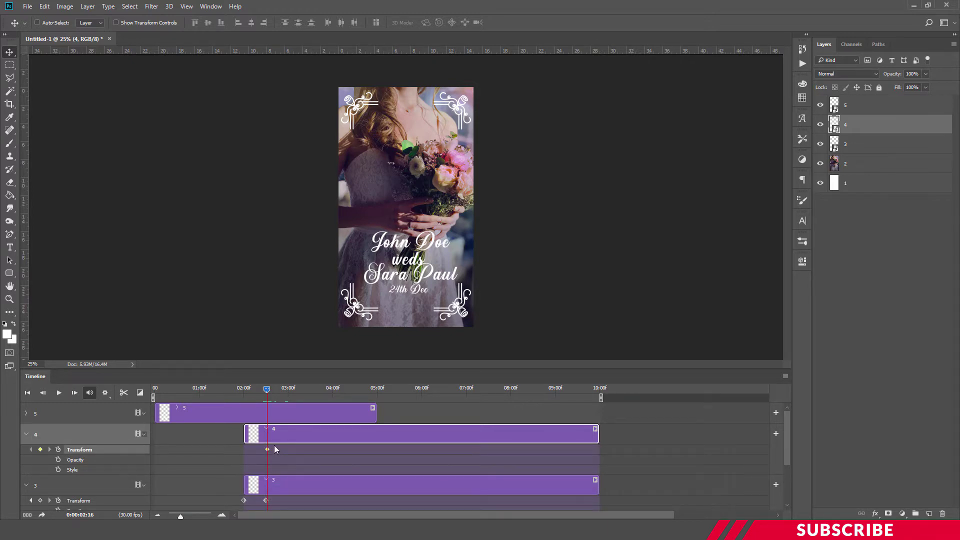
pyautogui.moveTo(266, 390); pyautogui.dragTo(246, 392)
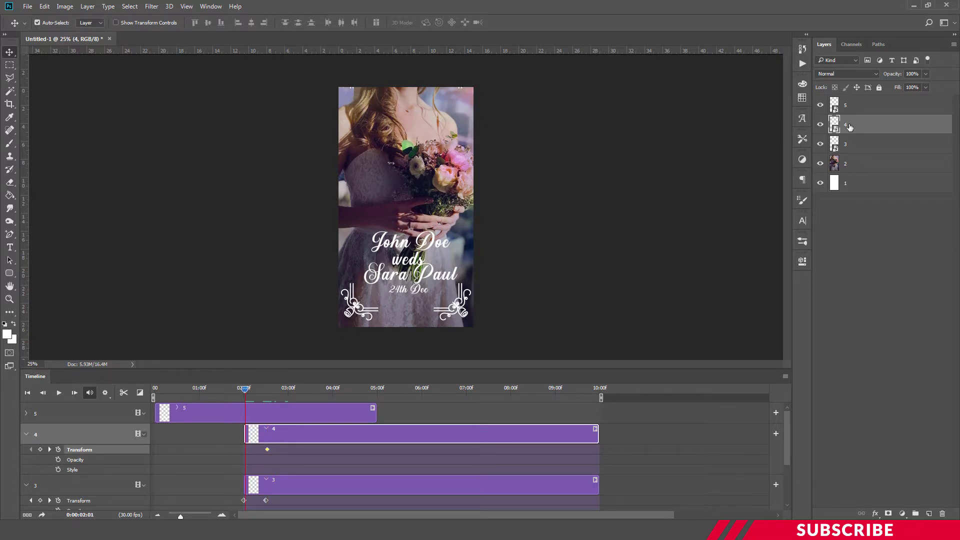
pyautogui.hotkey('ctrl', 't')
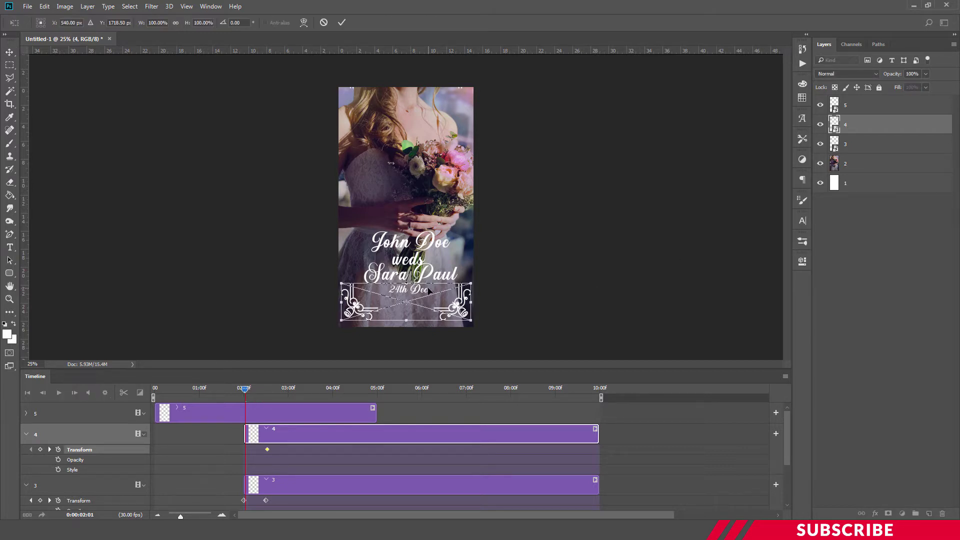
pyautogui.moveTo(429, 291); pyautogui.dragTo(427, 345)
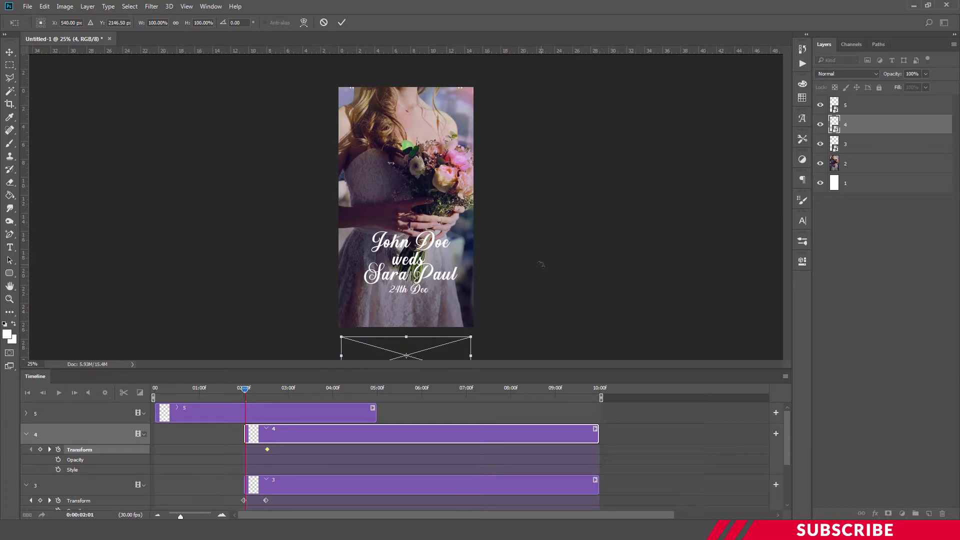
pyautogui.press('Return')
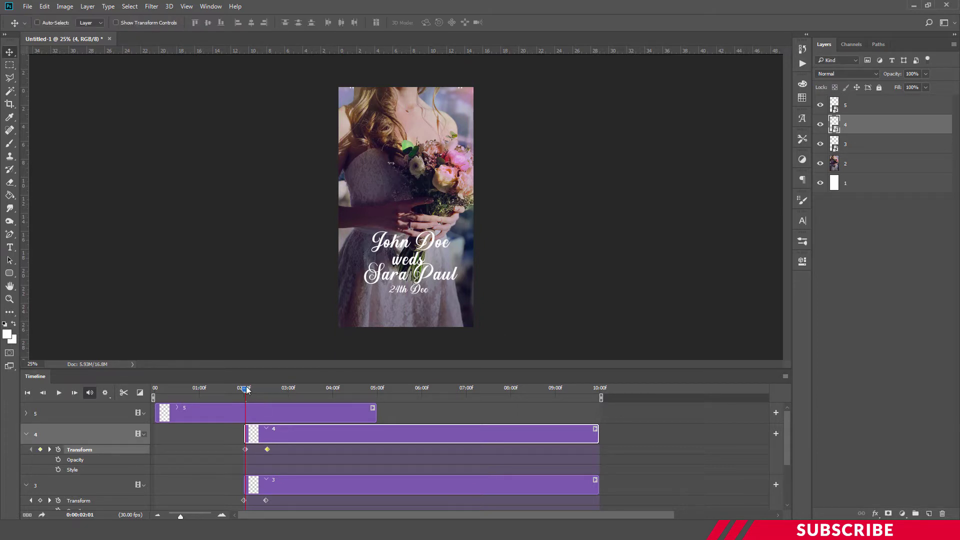
# - Play the timeline preview from the start and stop it near 03:12
pyautogui.moveTo(250, 390); pyautogui.dragTo(195, 405)
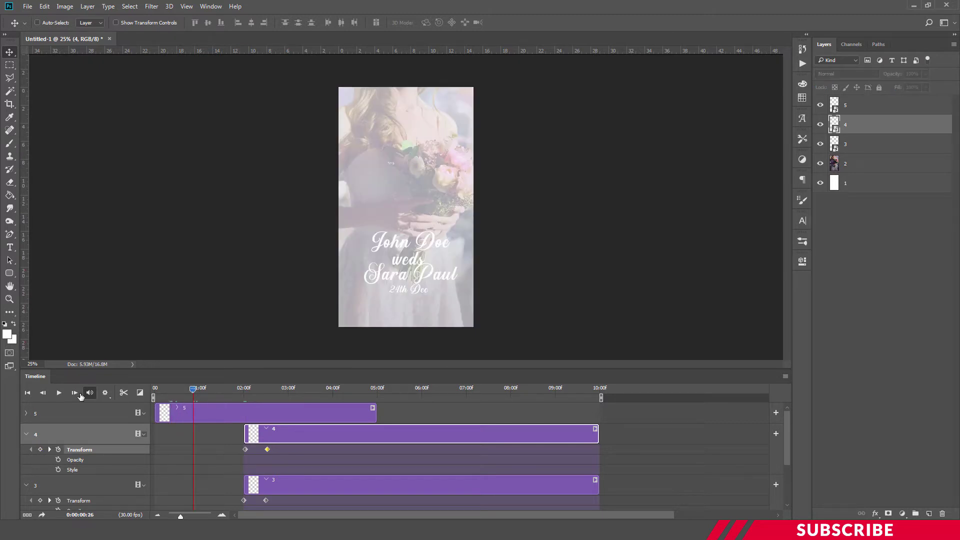
pyautogui.click(57, 393)
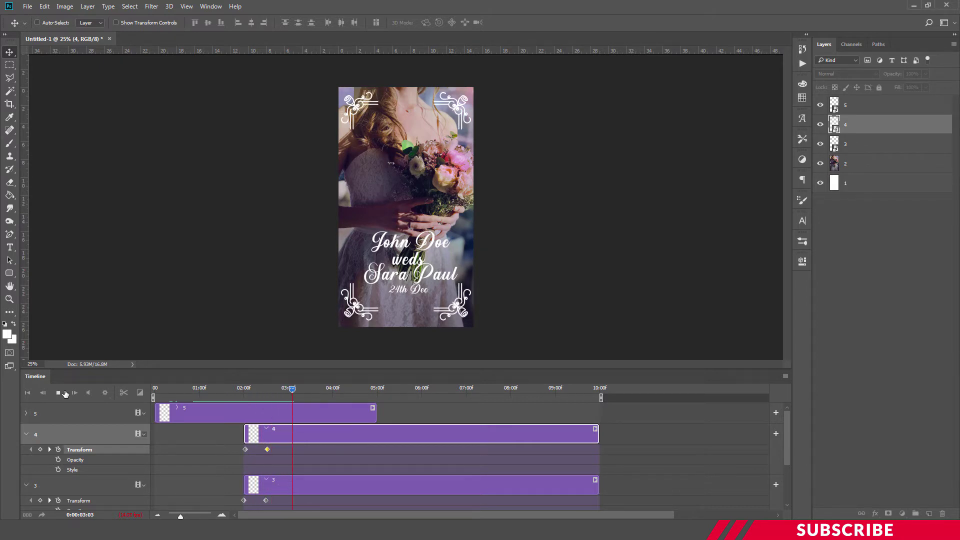
pyautogui.click(59, 395)
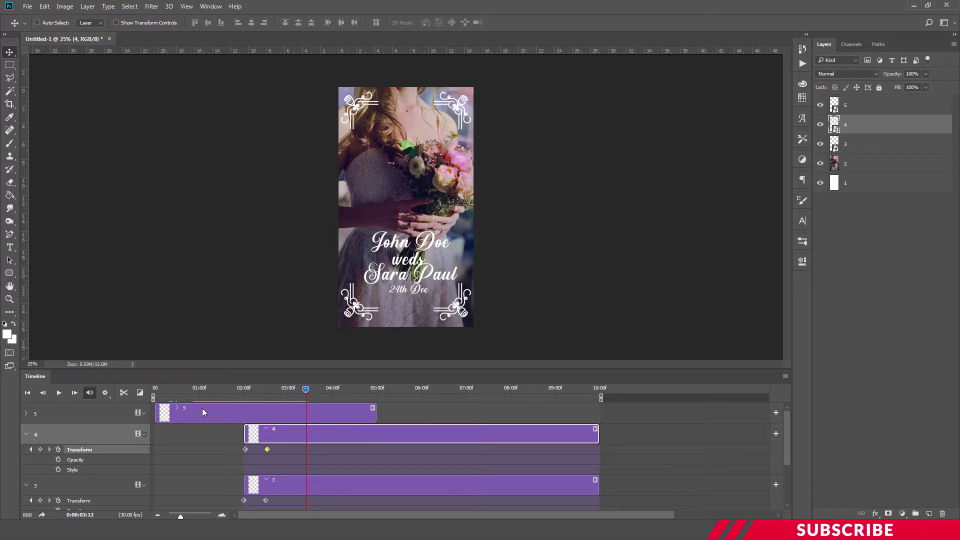
# - Make layer 5's text clip start around 03:12 and end at 10:00
pyautogui.moveTo(202, 408); pyautogui.dragTo(346, 413)
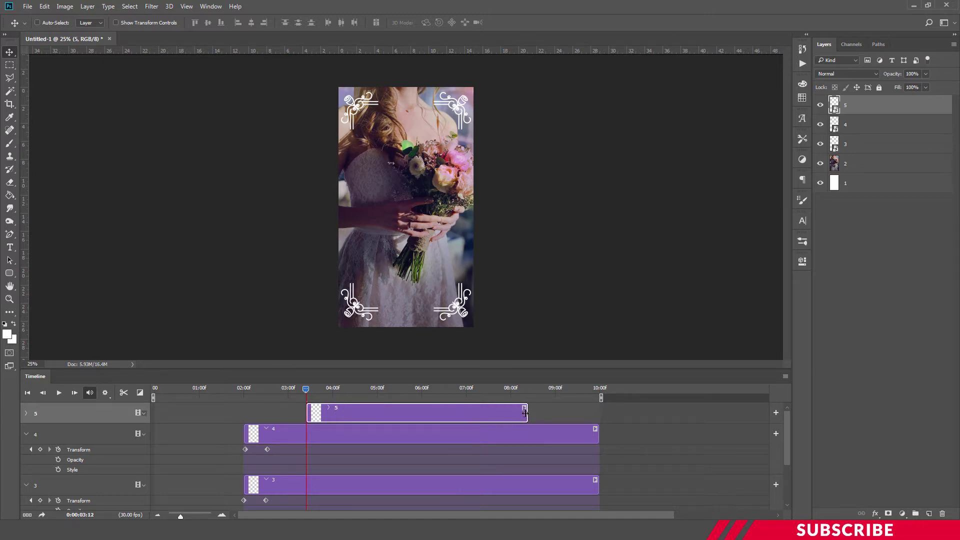
pyautogui.moveTo(526, 415); pyautogui.dragTo(599, 415)
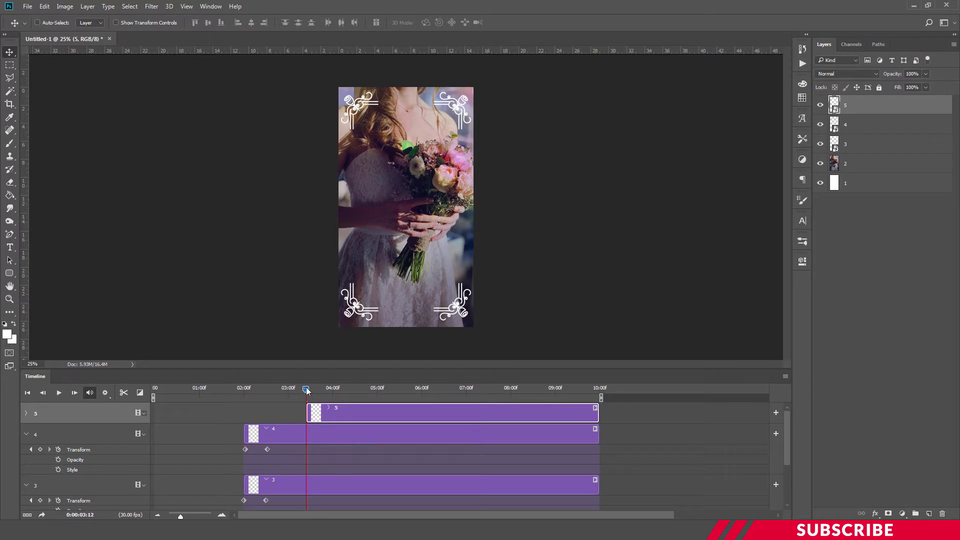
pyautogui.moveTo(306, 390); pyautogui.dragTo(333, 390)
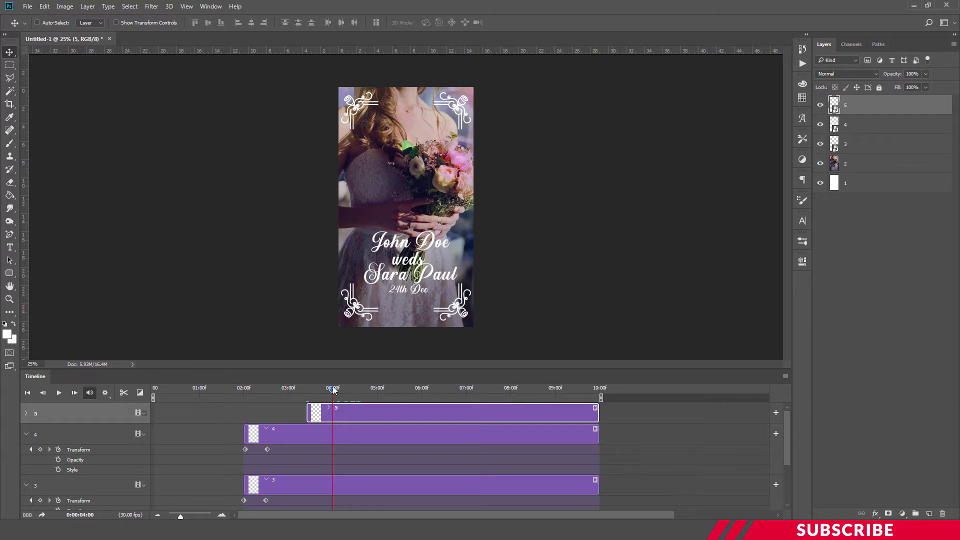
# - Keyframe the text's Transform at 04:00, then place it below the canvas at 03:12
pyautogui.click(27, 412)
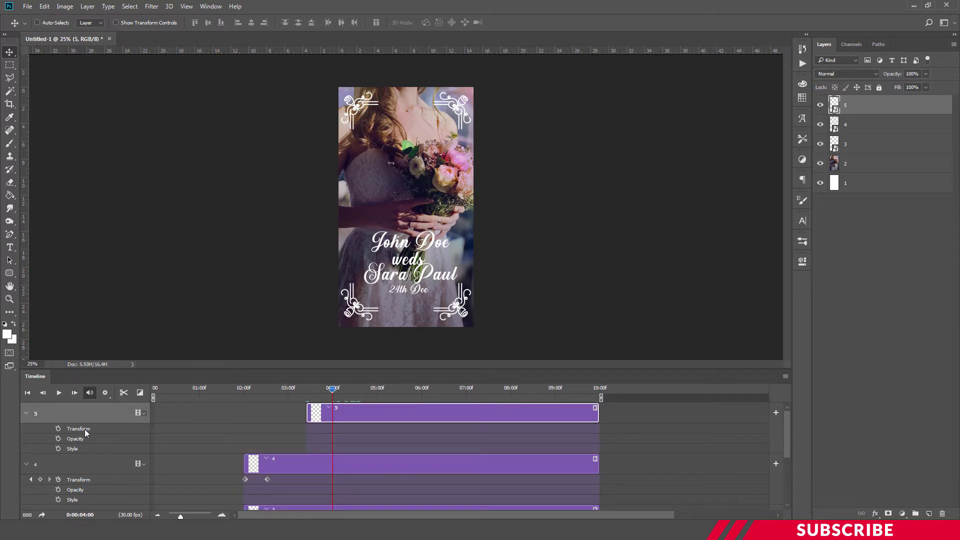
pyautogui.click(58, 428)
pyautogui.moveTo(332, 389); pyautogui.dragTo(316, 390)
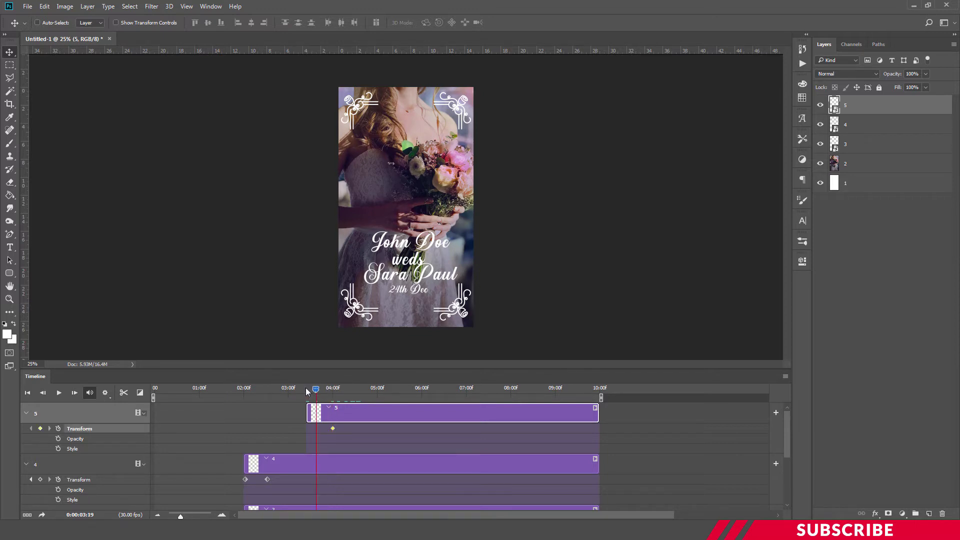
pyautogui.click(306, 390)
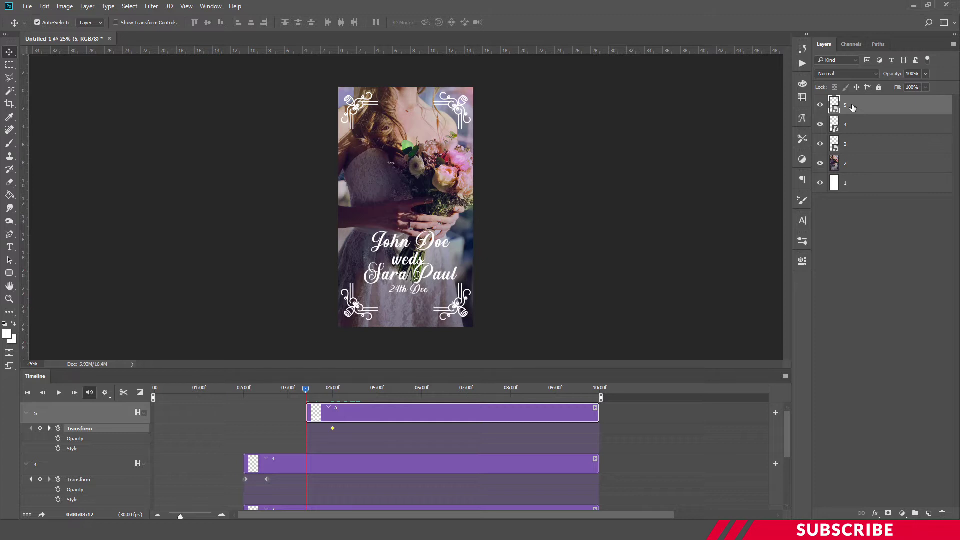
pyautogui.press('t')
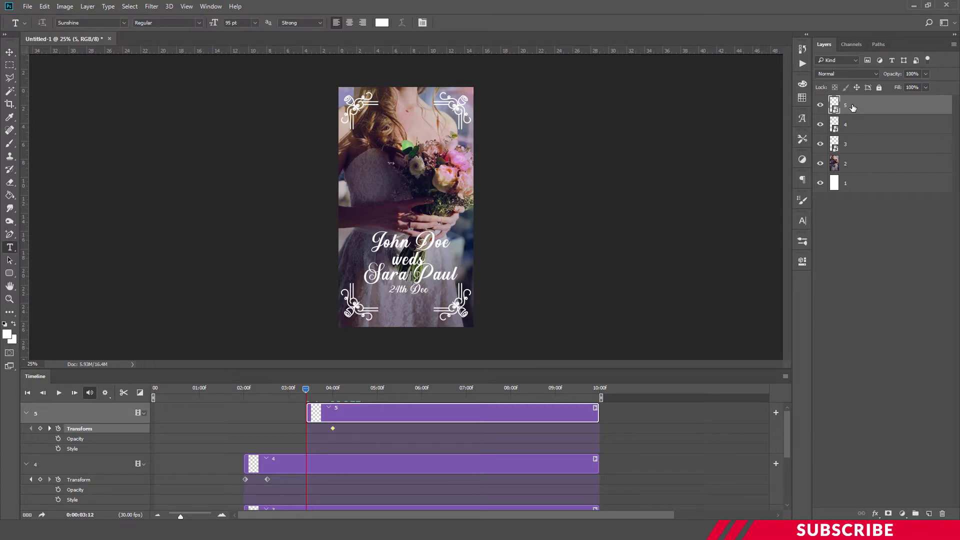
pyautogui.hotkey('ctrl', 't')
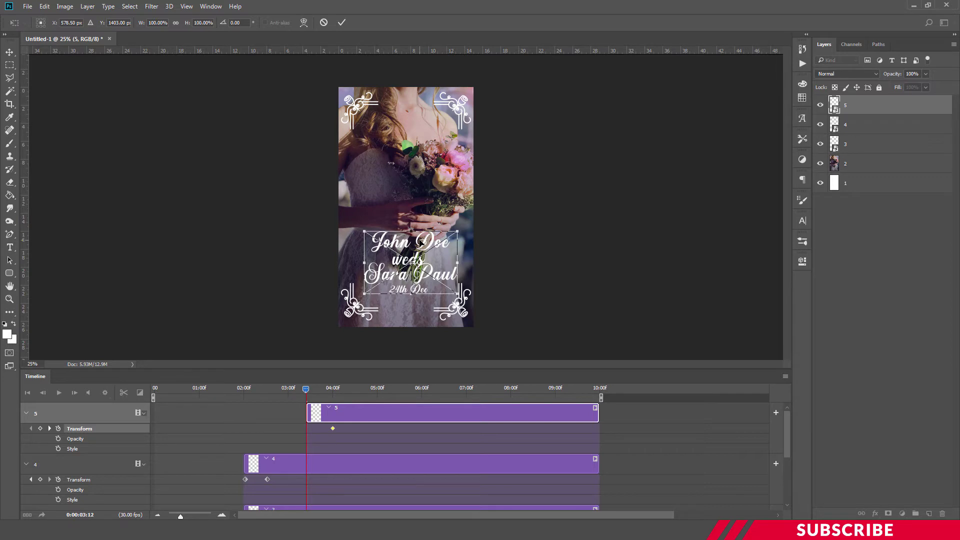
pyautogui.moveTo(423, 243); pyautogui.dragTo(414, 338)
pyautogui.press('Return')
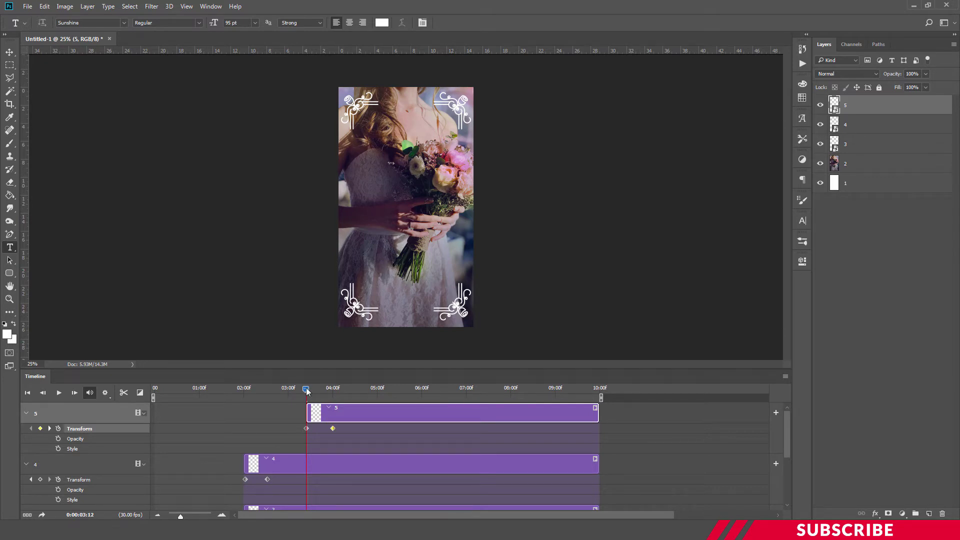
pyautogui.moveTo(306, 391); pyautogui.dragTo(121, 386)
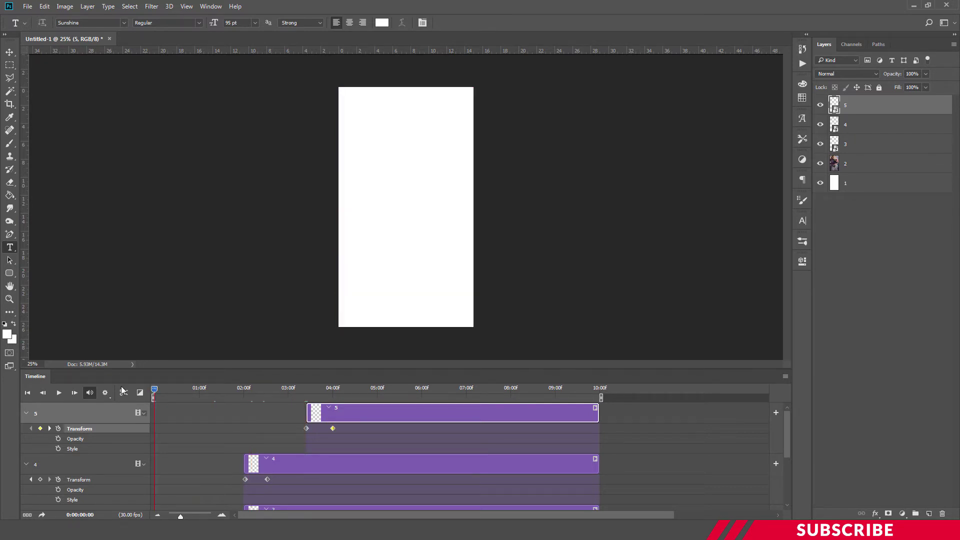
# - Preview the invitation animation, stopping near 0:00:07:11, then scroll down to the lower tracks
pyautogui.click(60, 393)
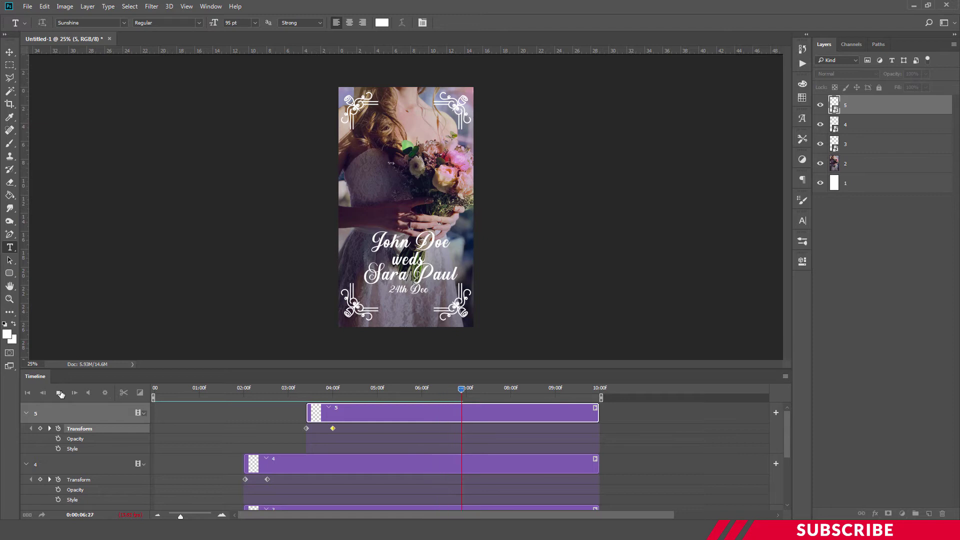
pyautogui.click(60, 393)
pyautogui.scroll(-3, 643, 442)
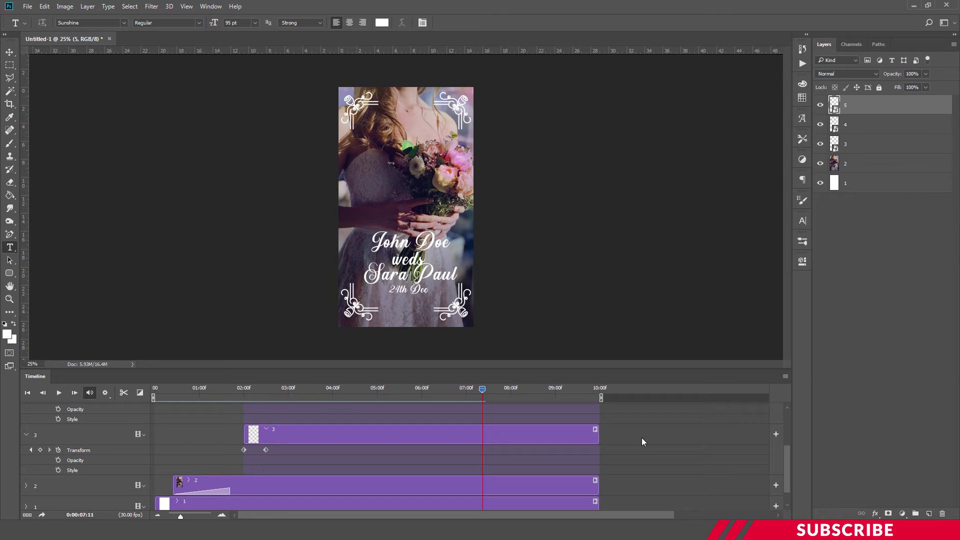
# - Load the Audio MP3 onto the audio track, then scrub the playhead back to about 4:24
pyautogui.scroll(-1, 643, 442)
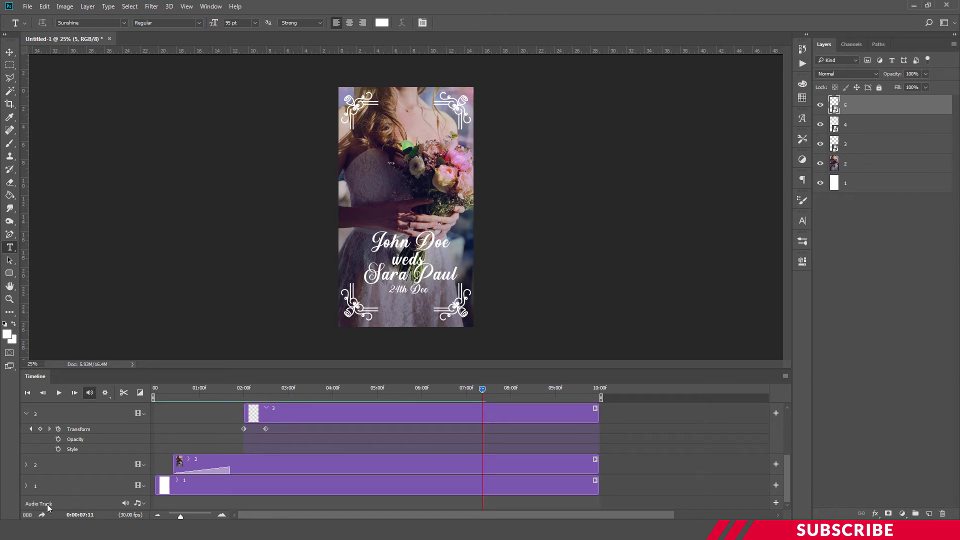
pyautogui.click(143, 504)
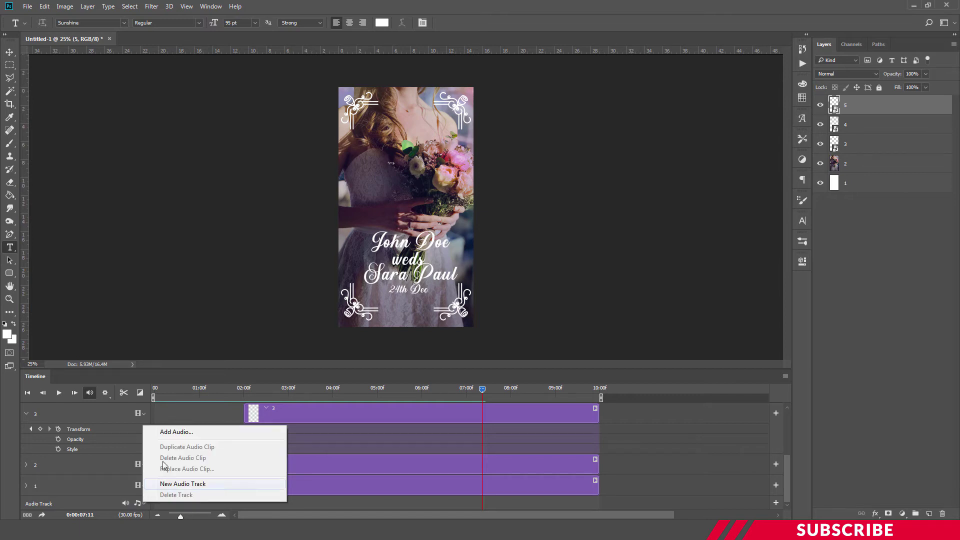
pyautogui.click(168, 433)
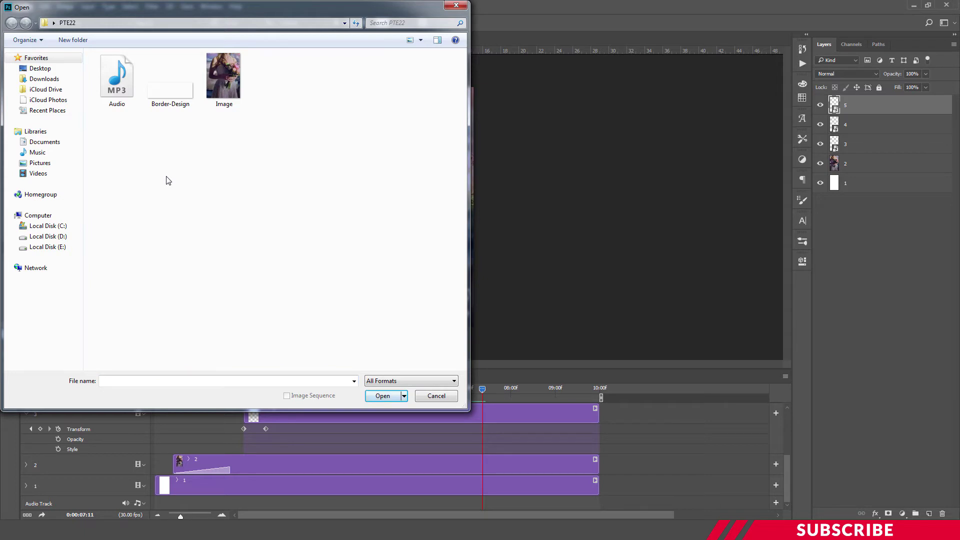
pyautogui.click(119, 65)
pyautogui.click(381, 396)
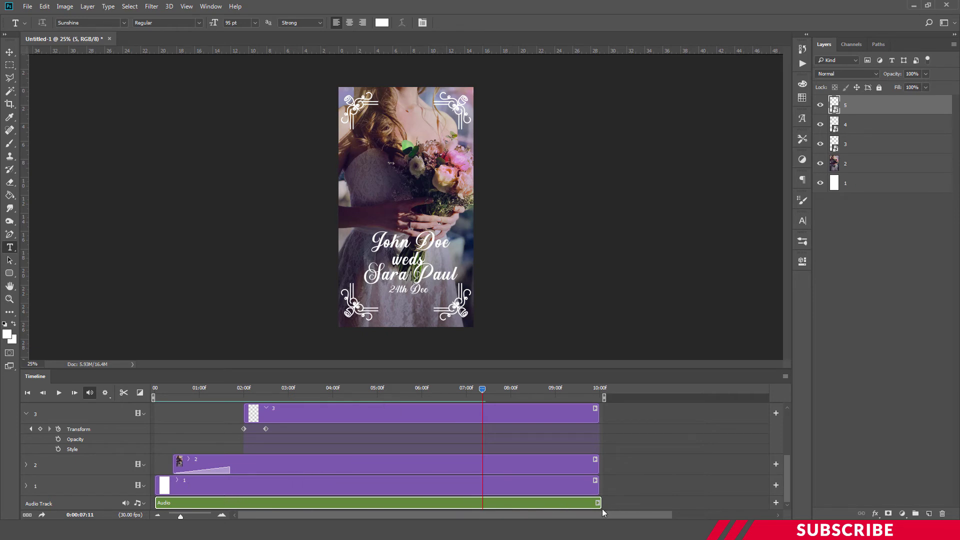
pyautogui.moveTo(445, 392); pyautogui.dragTo(368, 411)
# - Open Render Video from File > Export and name the output 'wedding'
pyautogui.click(27, 6)
pyautogui.moveTo(75, 142)
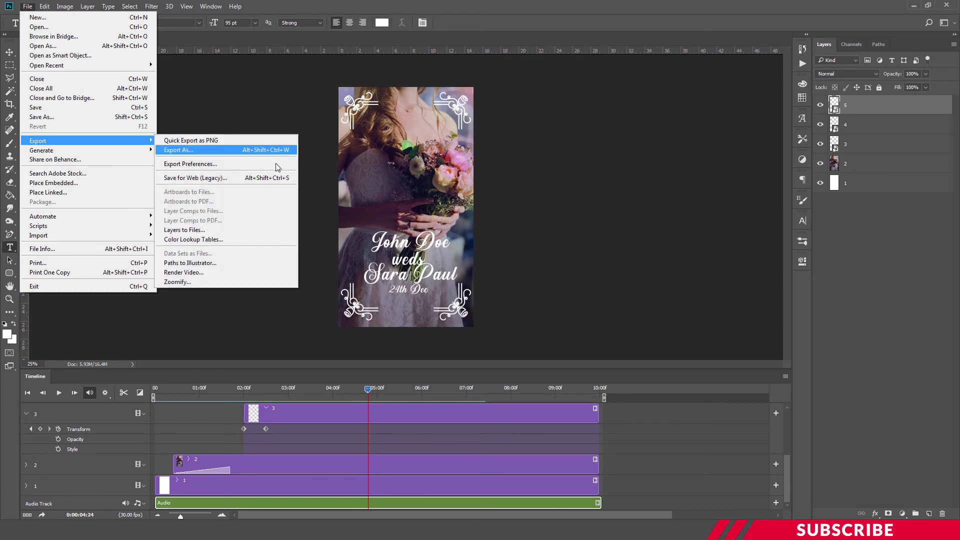
pyautogui.click(191, 272)
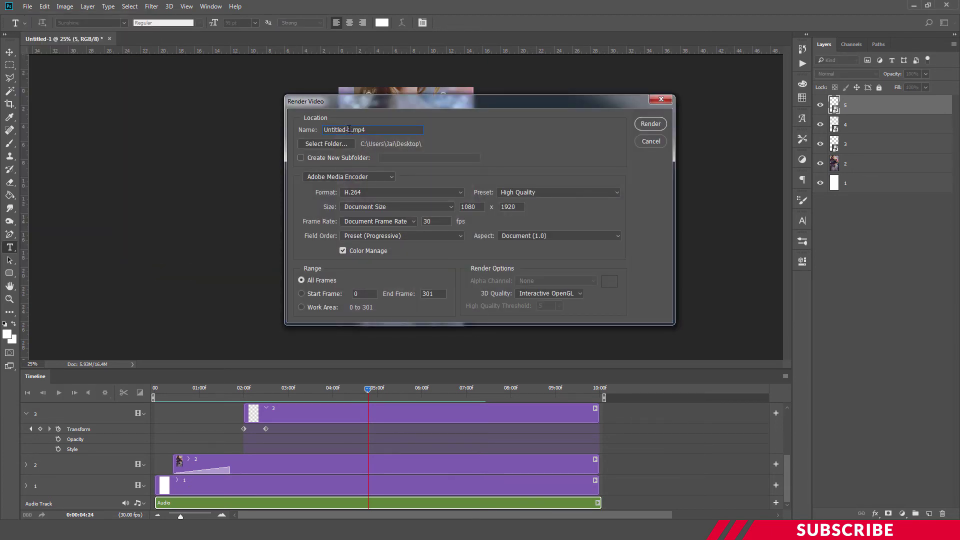
pyautogui.moveTo(351, 129); pyautogui.dragTo(299, 134)
pyautogui.write('wedding')
# - Keep Desktop as the output folder and H.264 as the render format
pyautogui.click(328, 145)
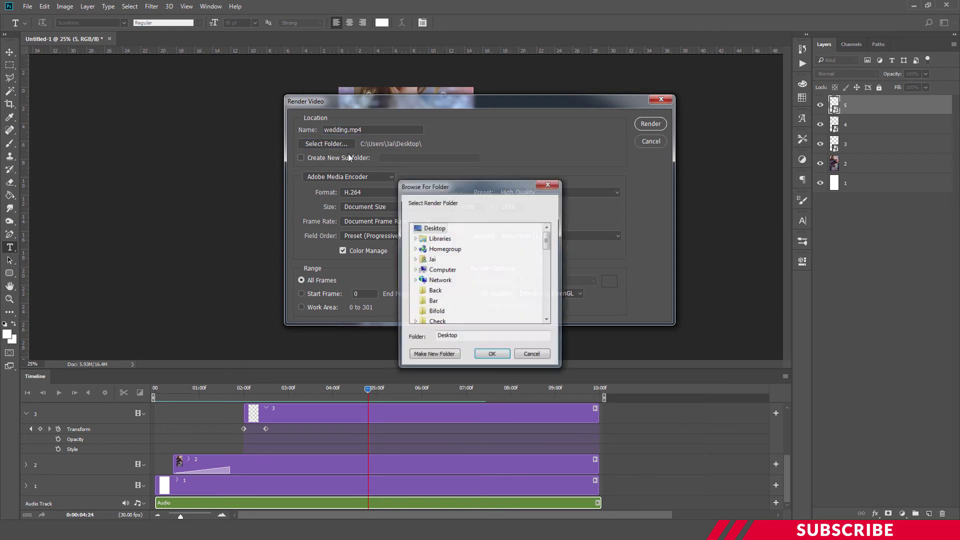
pyautogui.click(493, 356)
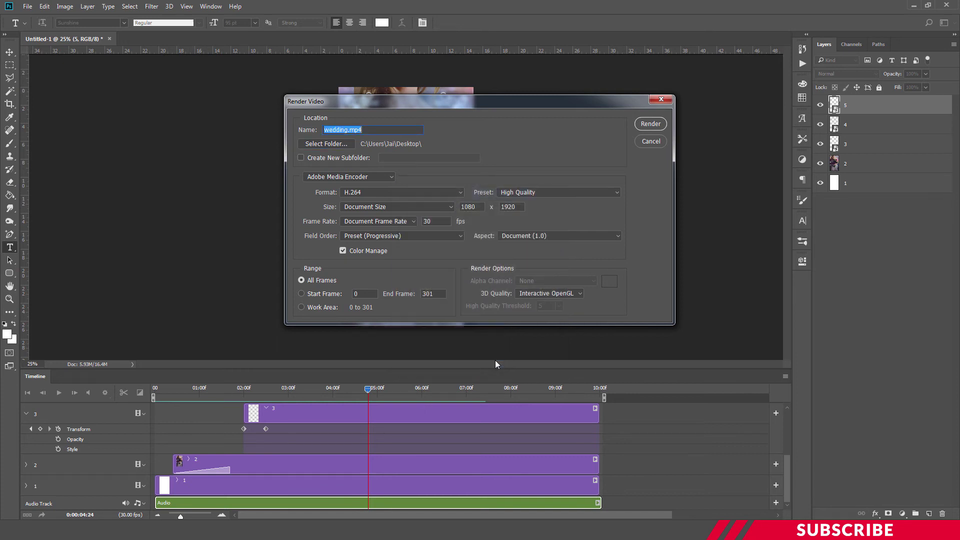
pyautogui.click(447, 193)
pyautogui.click(395, 206)
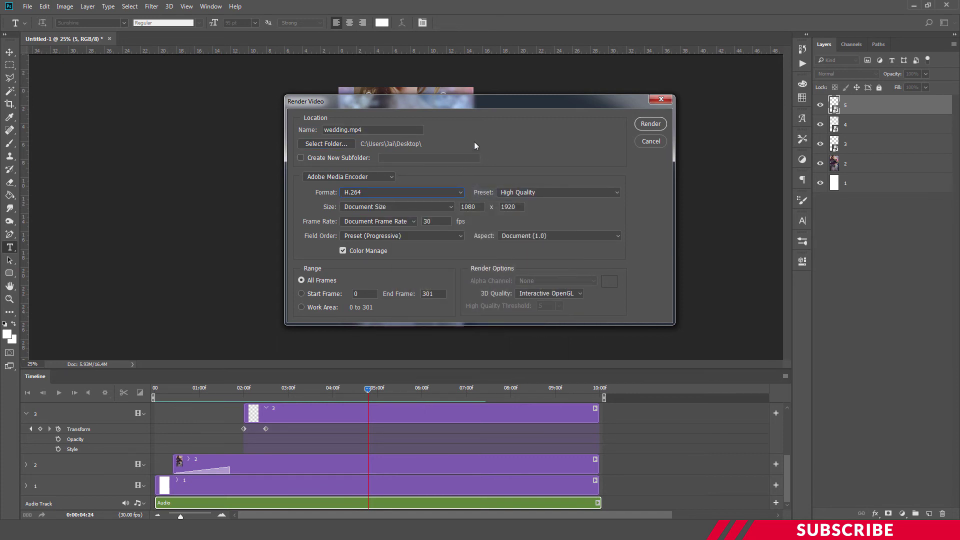